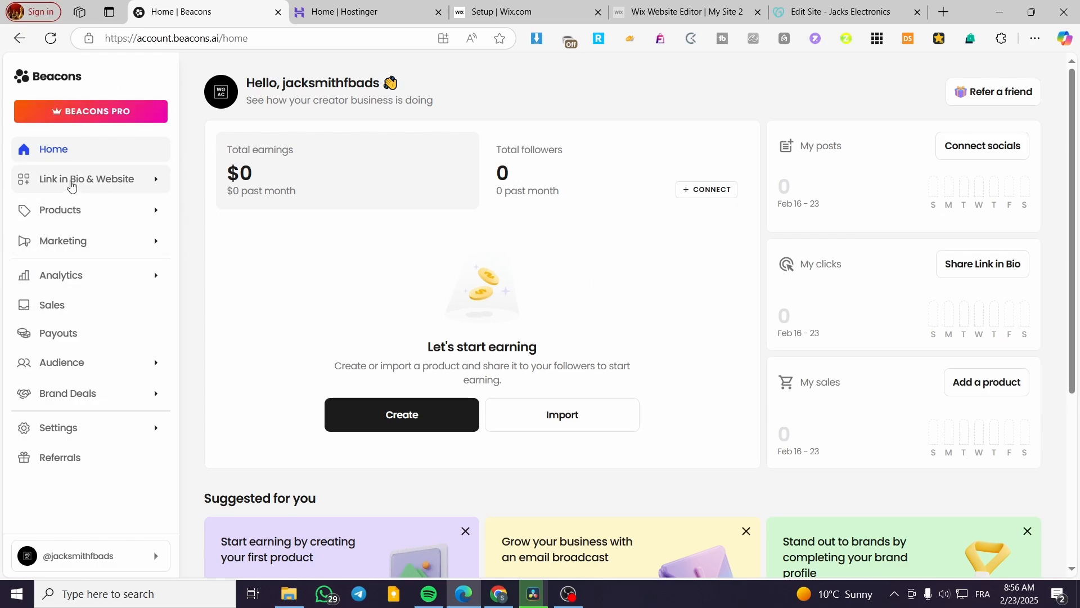
- Look over the Link in Bio page, then view the options for adding a new product and close them
click(71, 185)
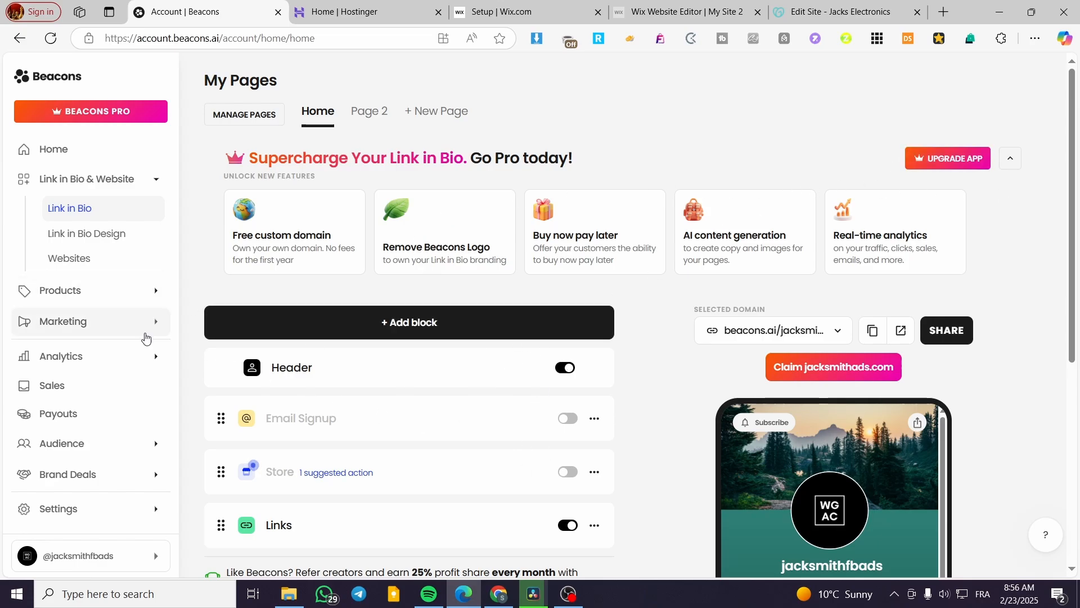
click(132, 294)
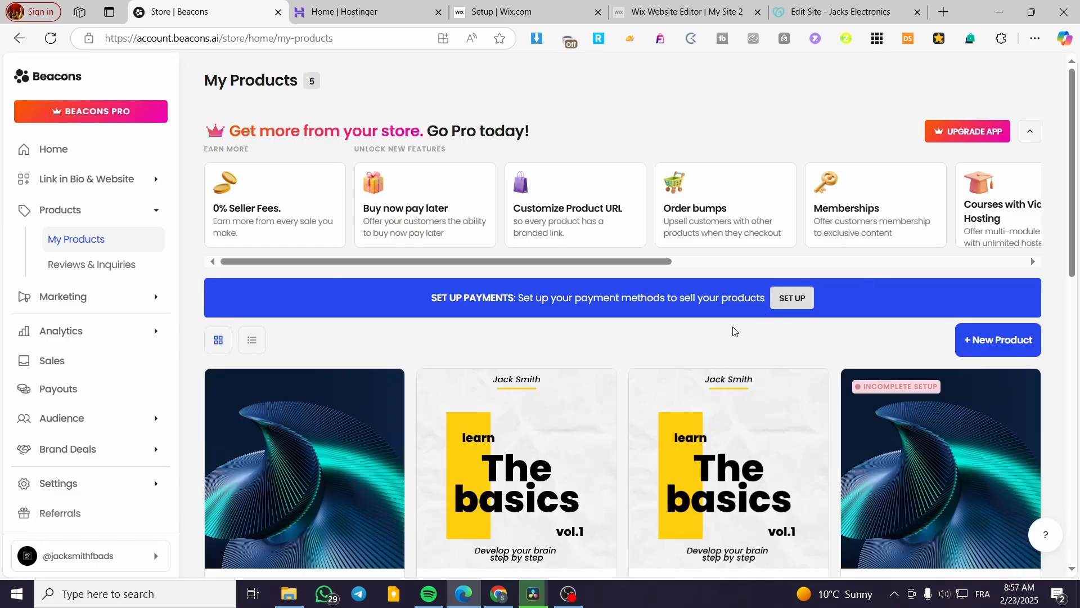
click(1015, 345)
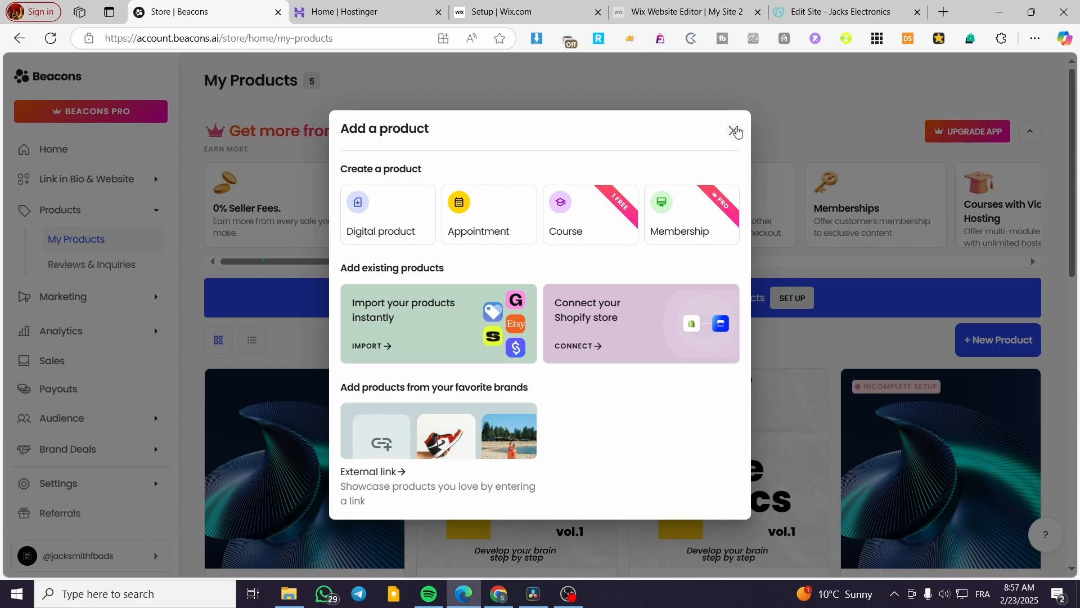
click(737, 132)
- Look through the existing products and the community inspiration section on the My Products page
scroll(735, 448, down, 7)
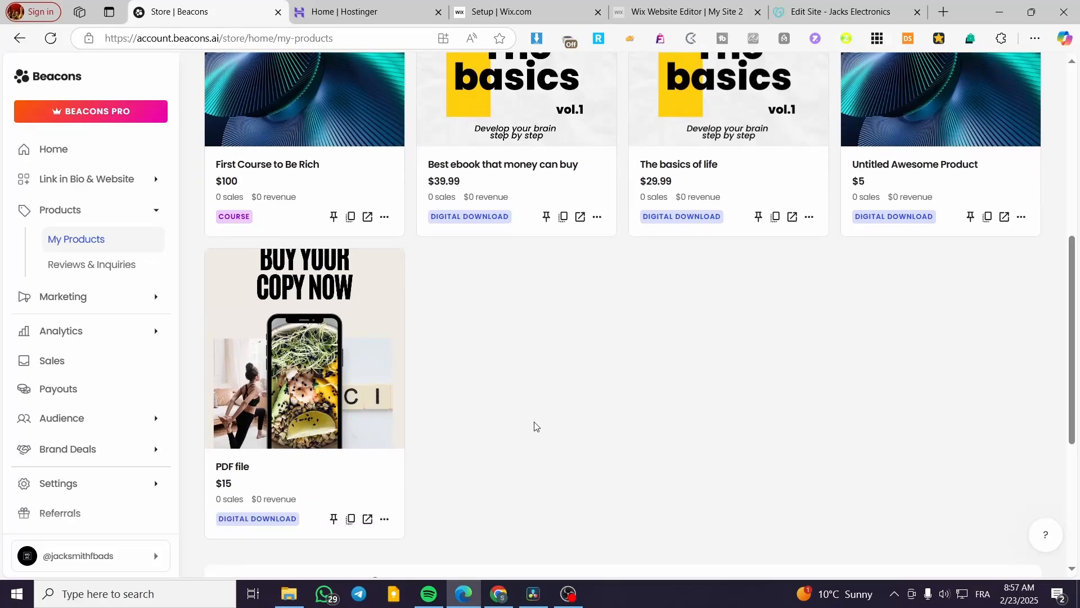
scroll(513, 446, up, 5)
scroll(596, 395, down, 7)
scroll(313, 266, down, 3)
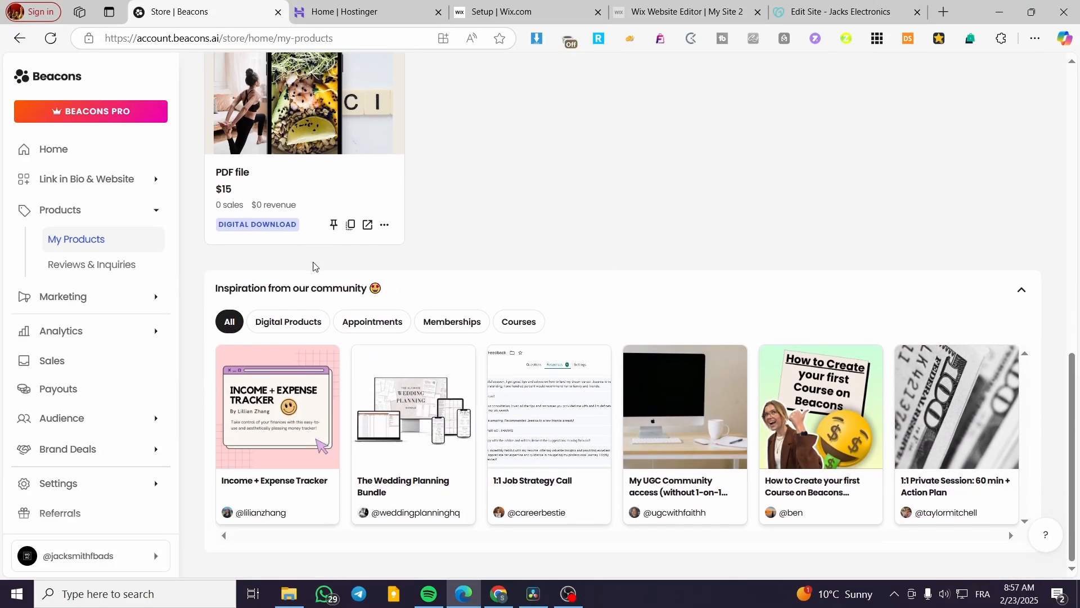
scroll(323, 258, up, 5)
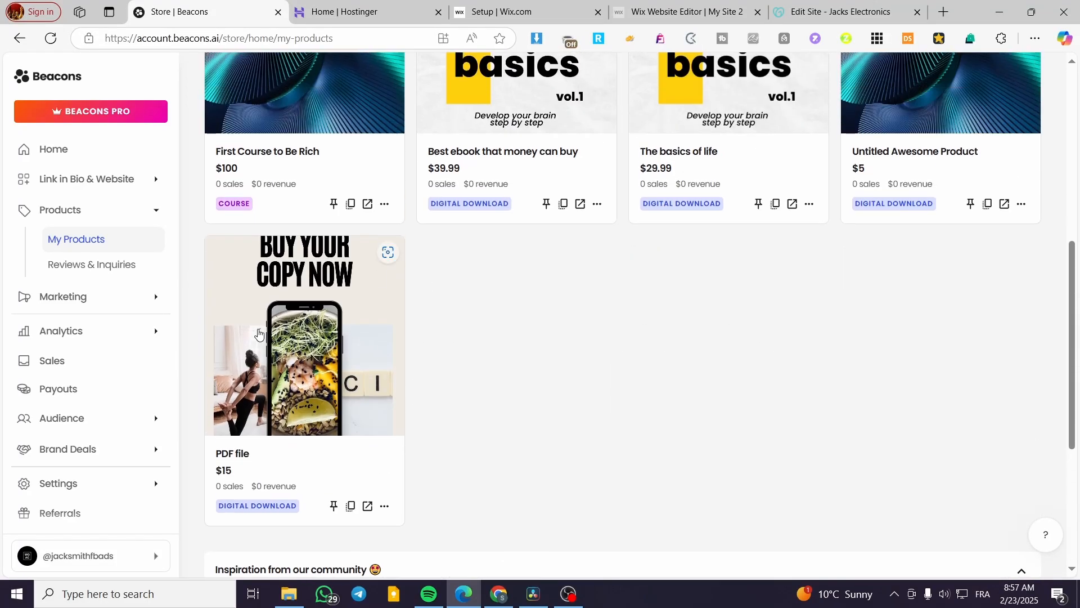
- Look over the Marketing overview, Smart Reply, Link Shortener and Email Automations pages, ending on Email Broadcasts
click(68, 296)
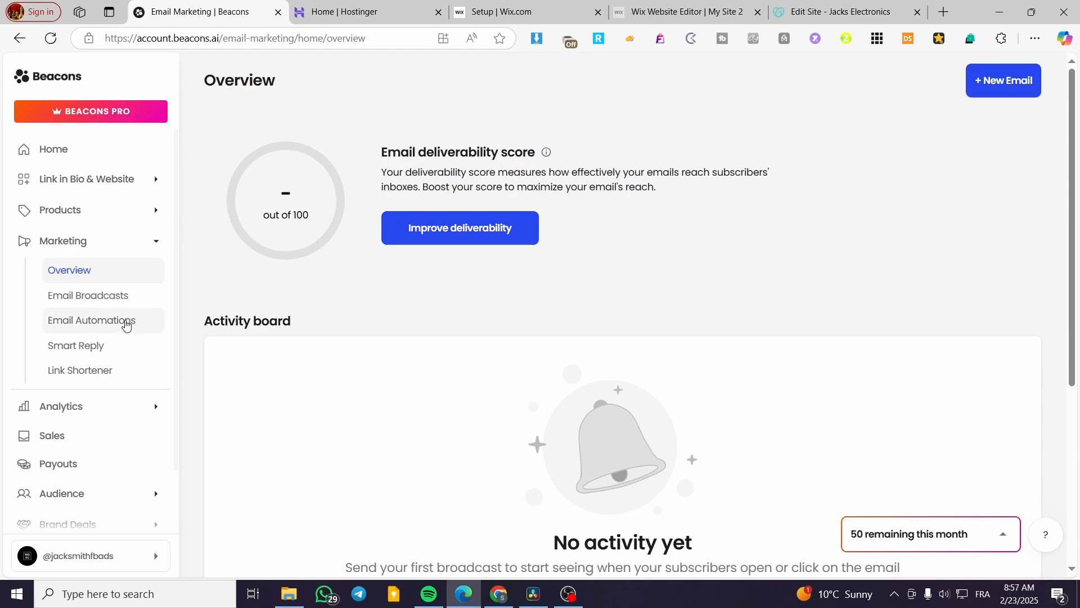
click(97, 346)
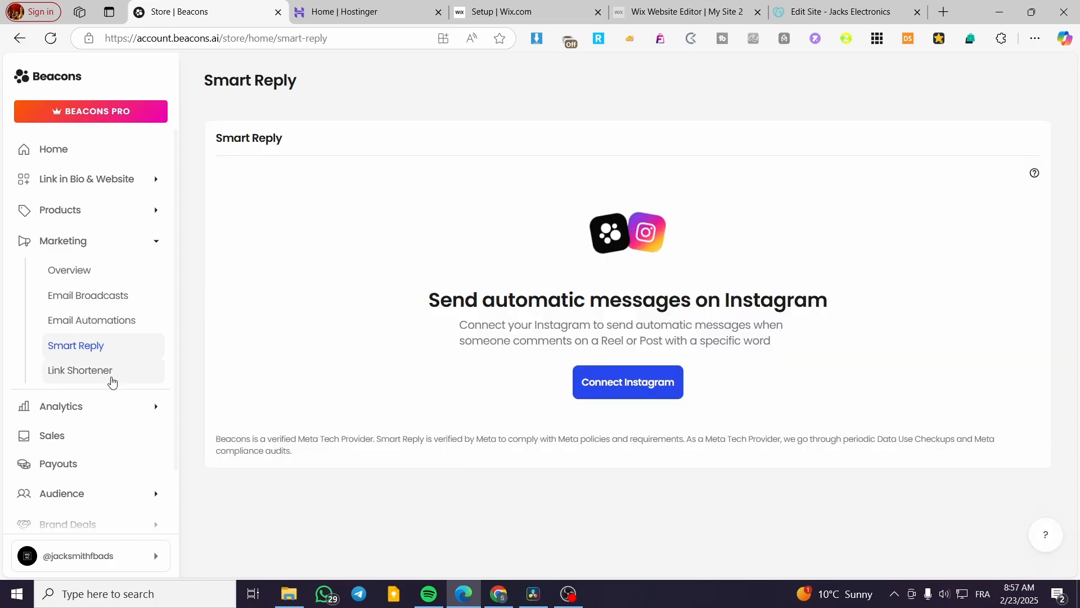
click(112, 376)
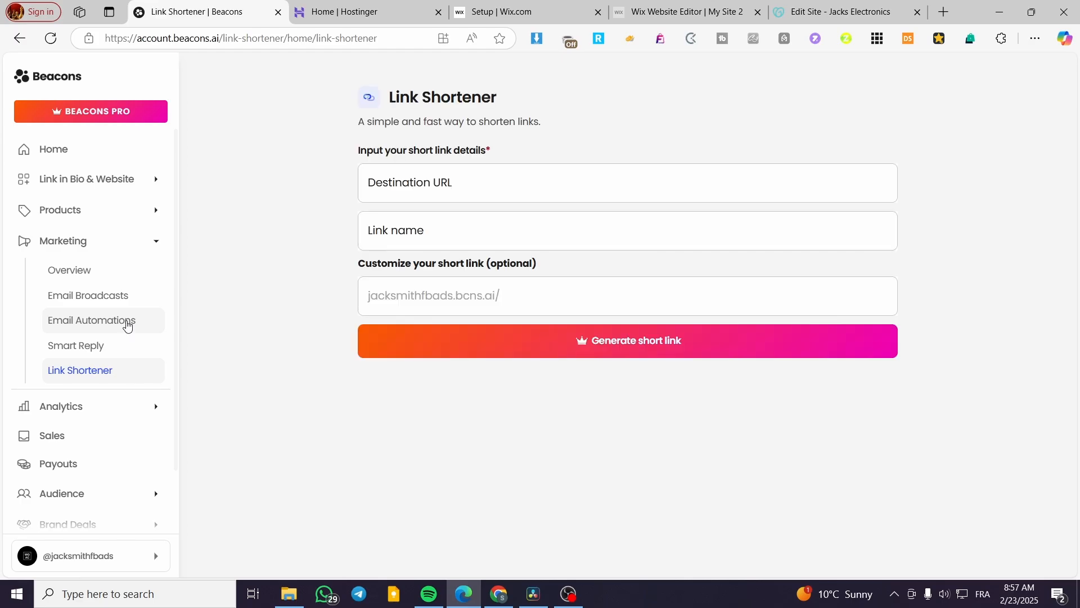
click(128, 325)
click(112, 295)
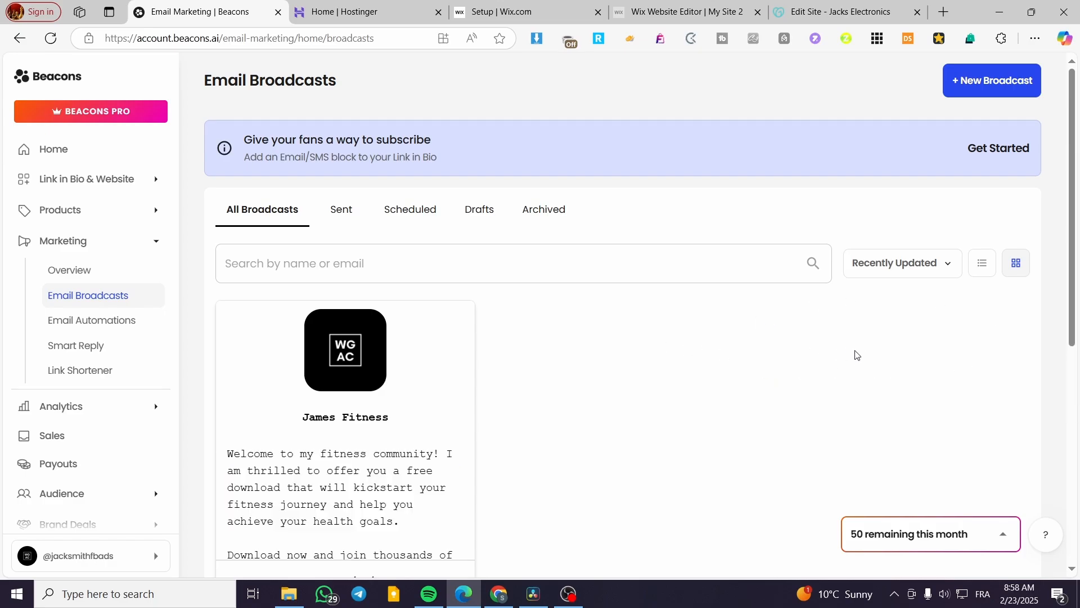
- Delete the "Free Guide Download 2/23/2025" draft from the email broadcasts
scroll(687, 347, down, 5)
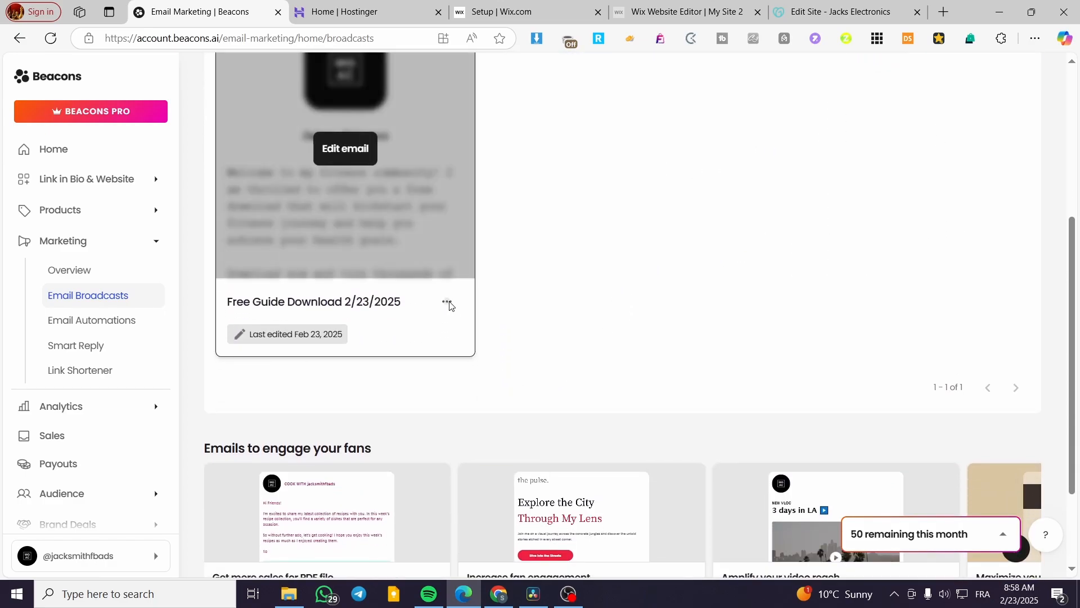
click(447, 302)
click(529, 368)
click(647, 363)
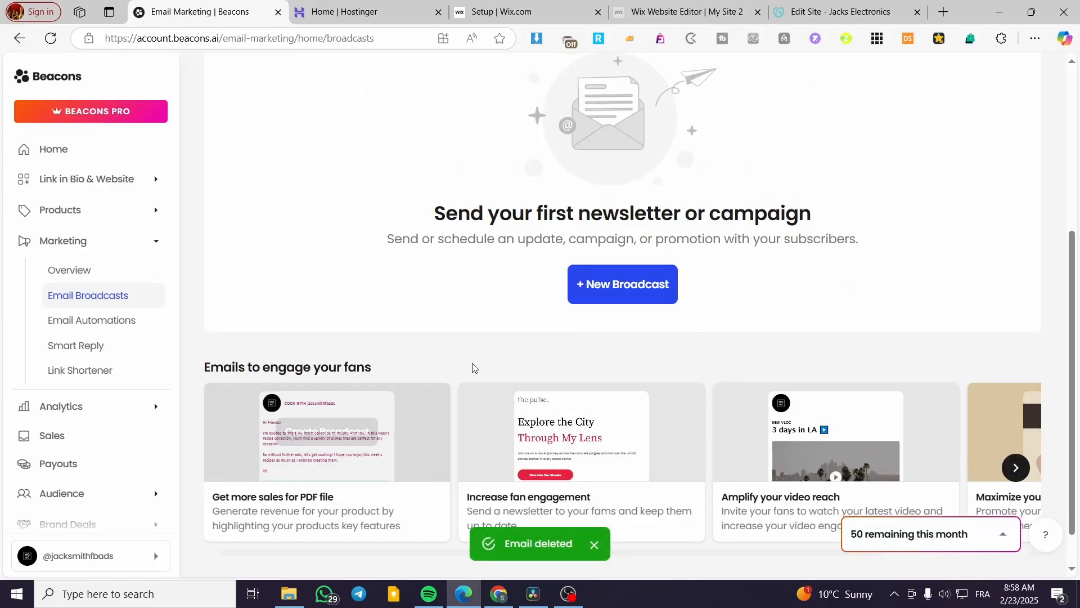
- Start a new email broadcast to bring up the broadcast templates
scroll(1021, 293, up, 5)
scroll(922, 361, down, 4)
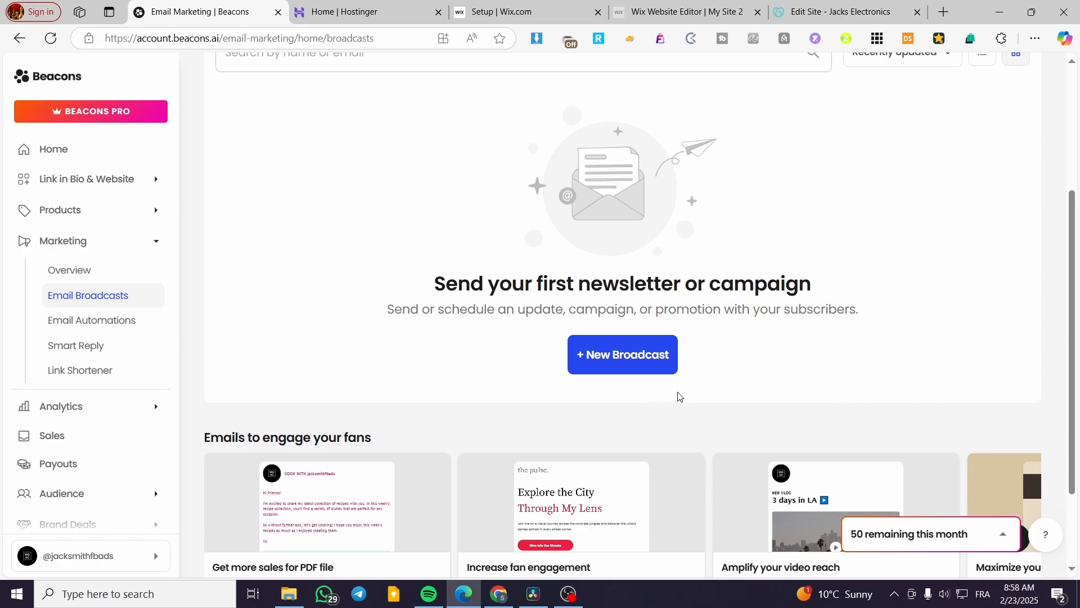
scroll(621, 369, up, 1)
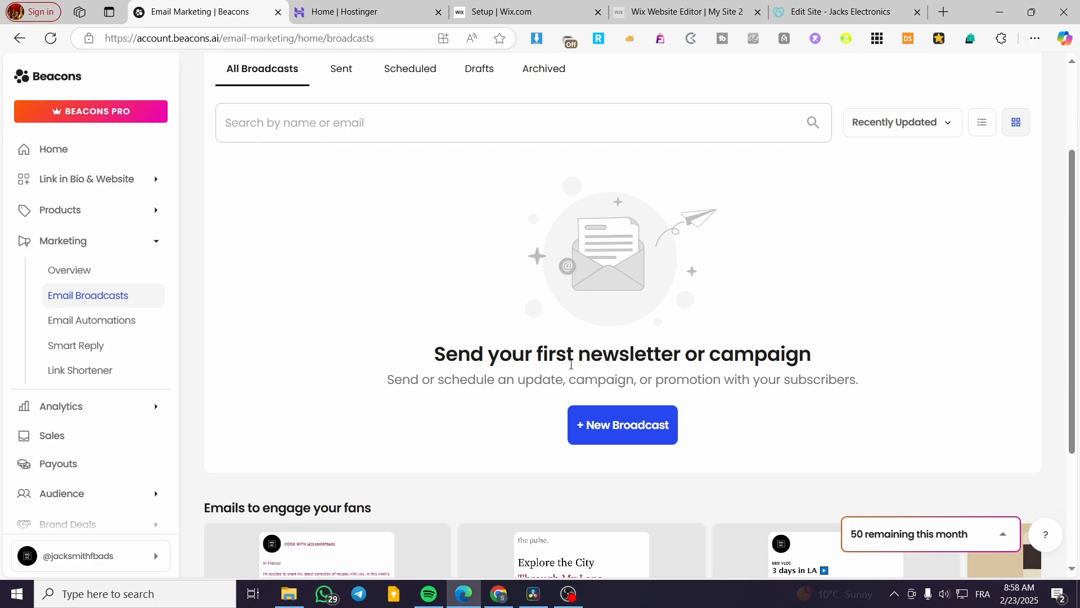
click(655, 435)
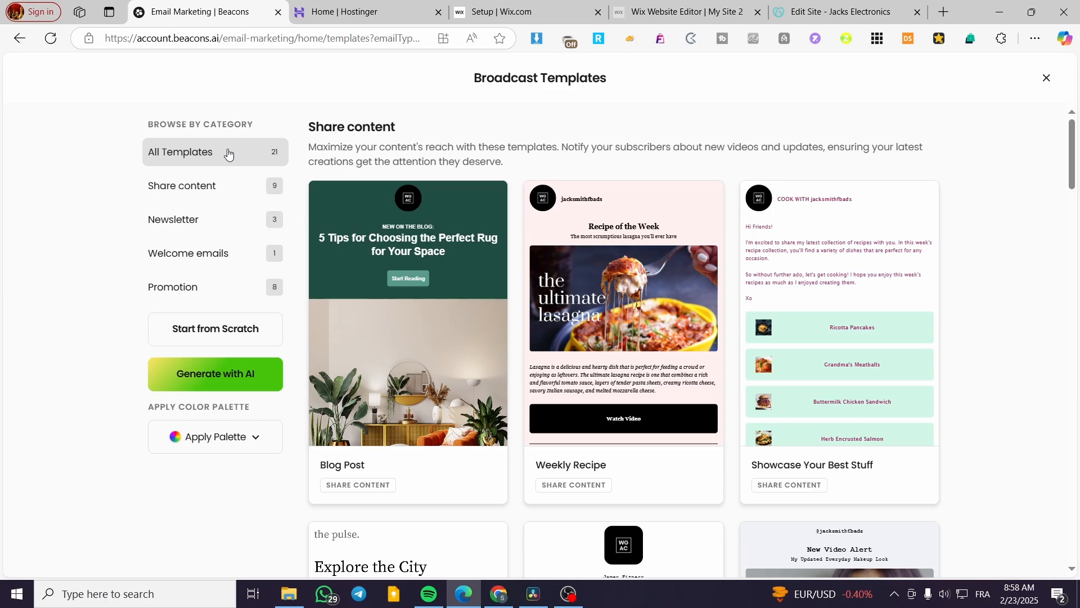
- Examine all the broadcast templates across the share content, newsletter, welcome and promotion categories
drag(253, 123, 148, 123)
click(98, 179)
scroll(878, 281, down, 3)
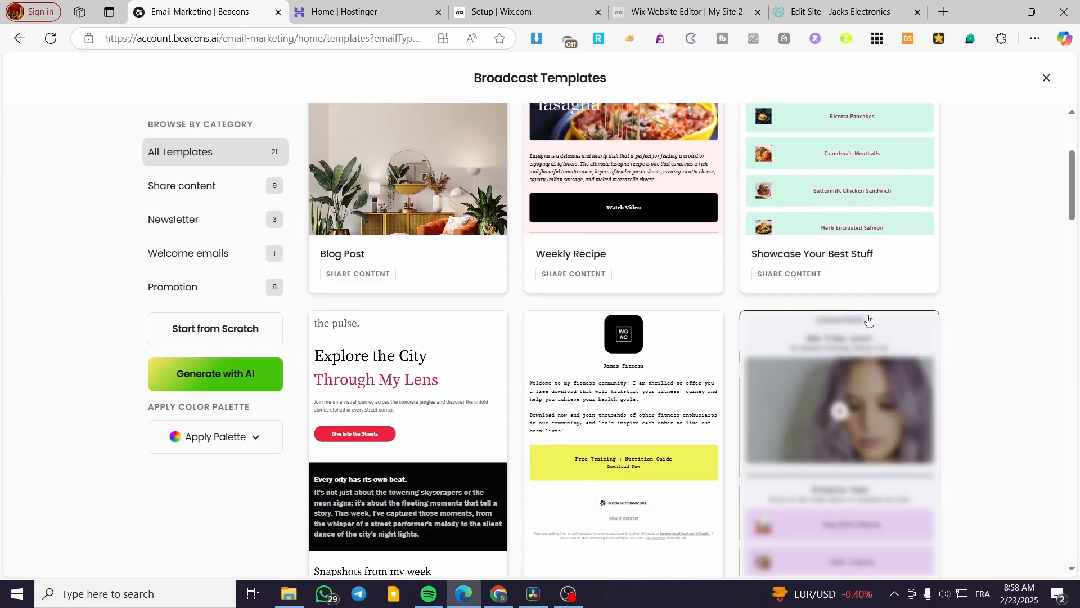
scroll(1007, 307, down, 6)
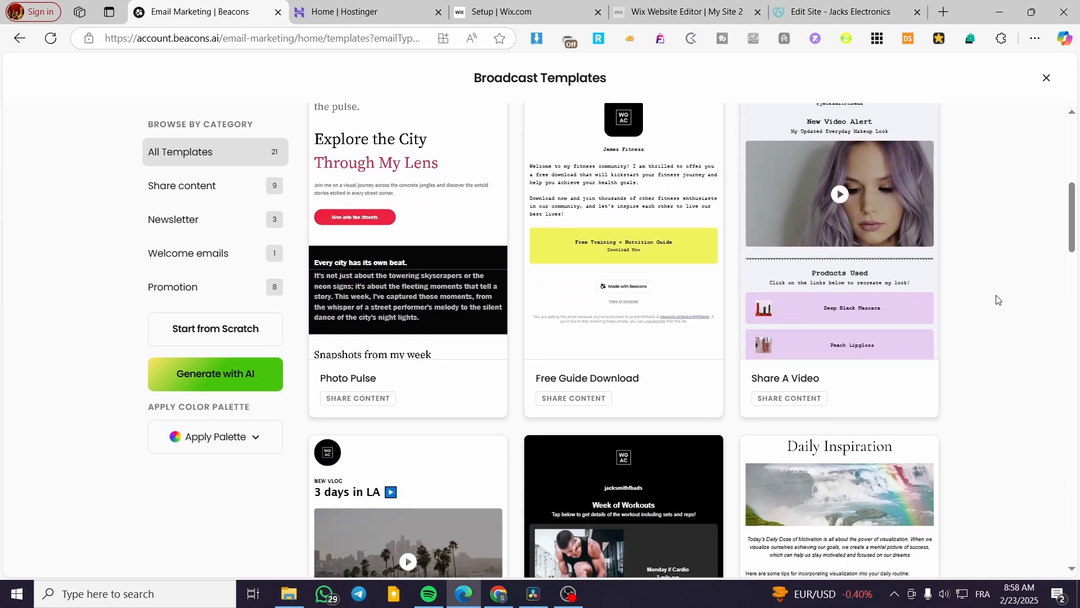
scroll(993, 300, down, 1)
scroll(992, 298, down, 3)
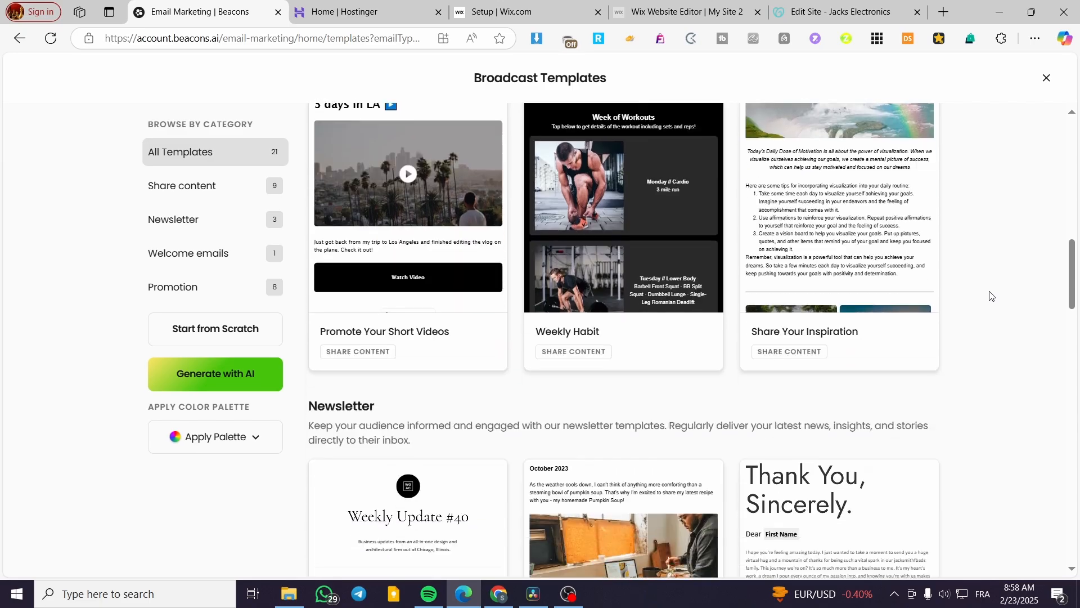
scroll(992, 293, down, 5)
scroll(991, 290, down, 8)
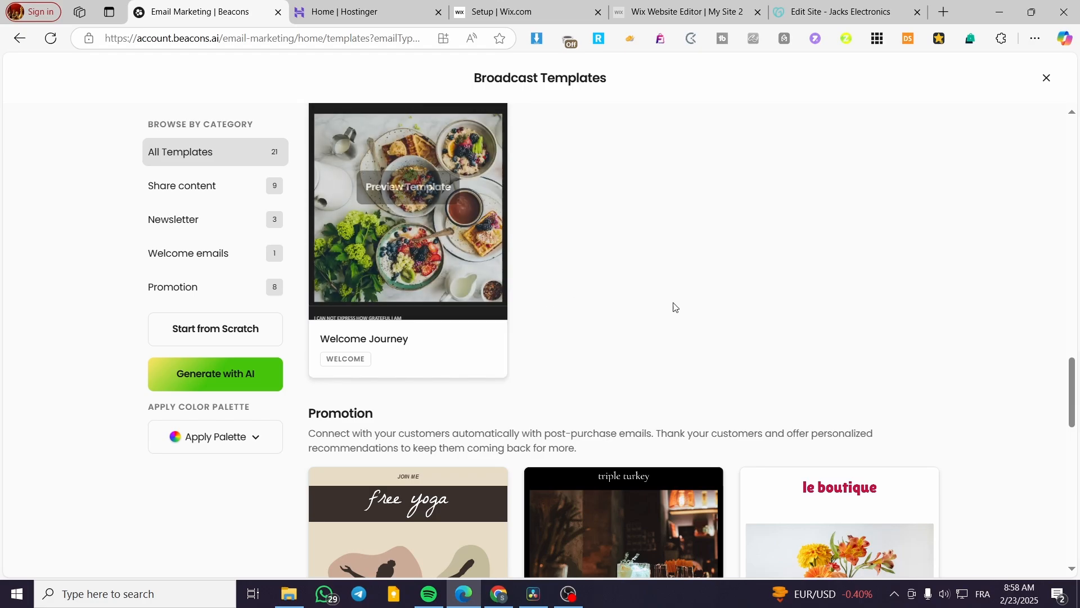
scroll(900, 307, down, 15)
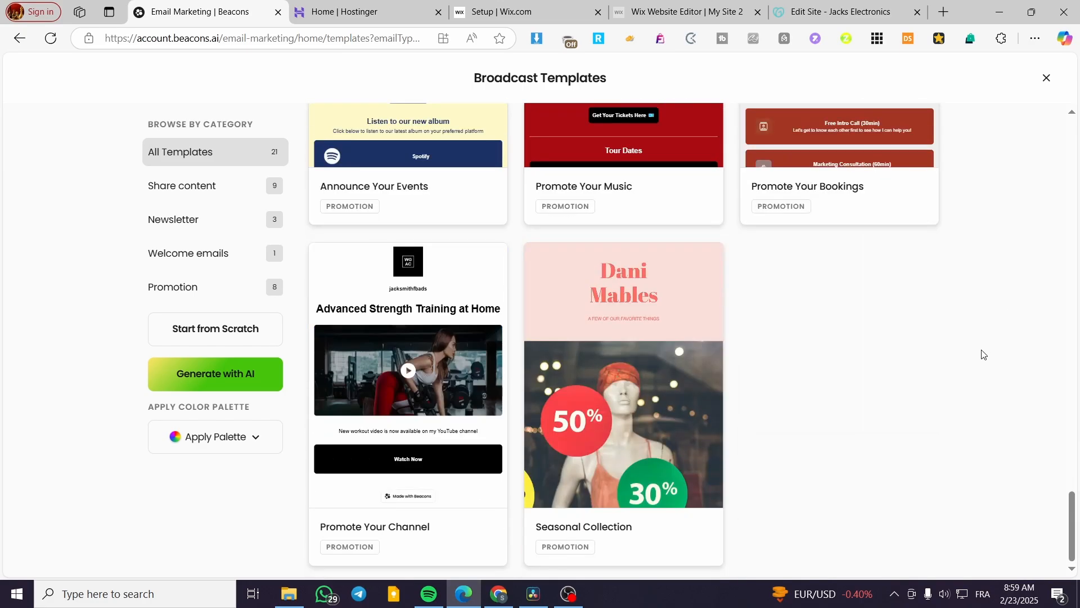
scroll(980, 354, up, 4)
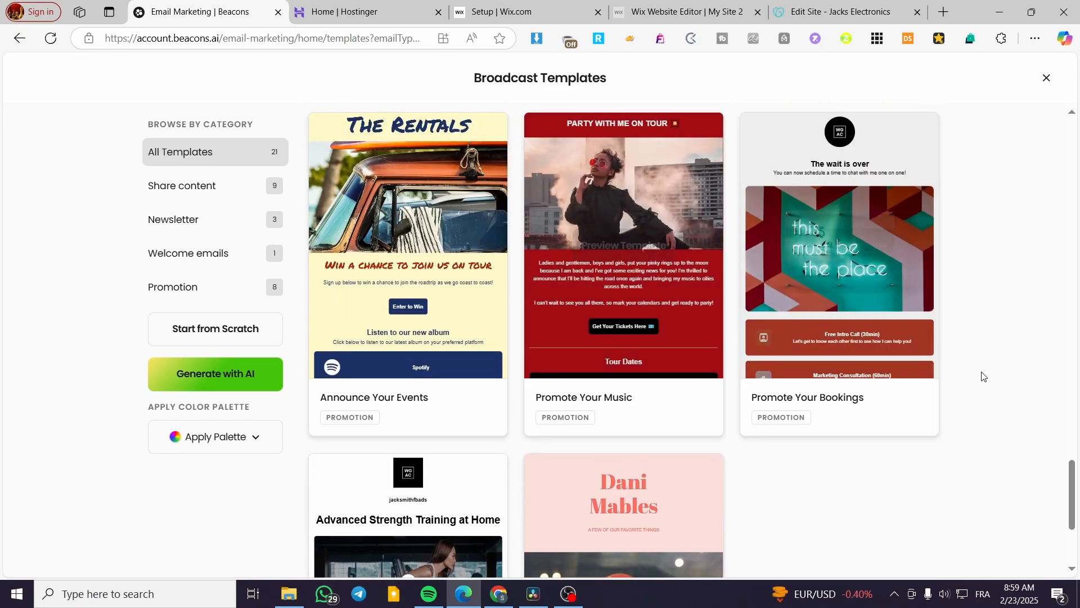
drag(1071, 487, 1079, 98)
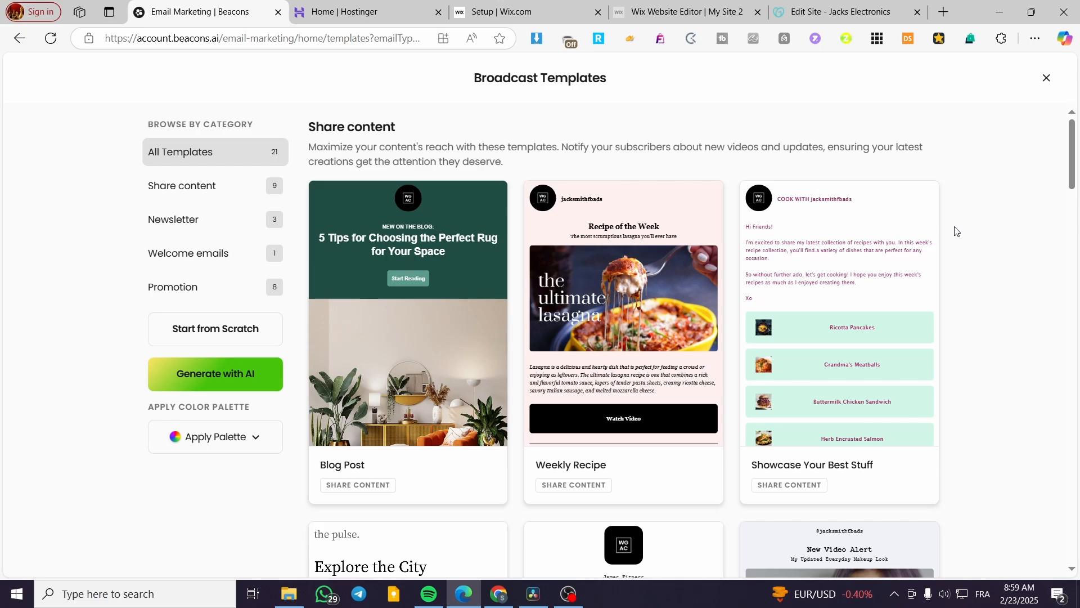
- Preview the Weekly Recipe template and look through its layout
mouse_move(624, 365)
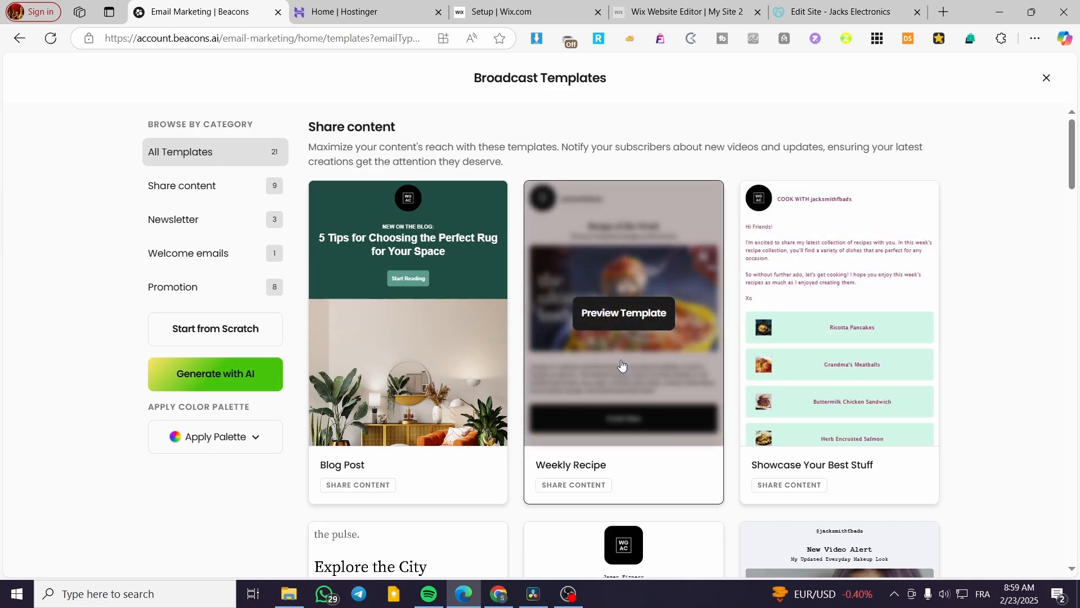
click(623, 365)
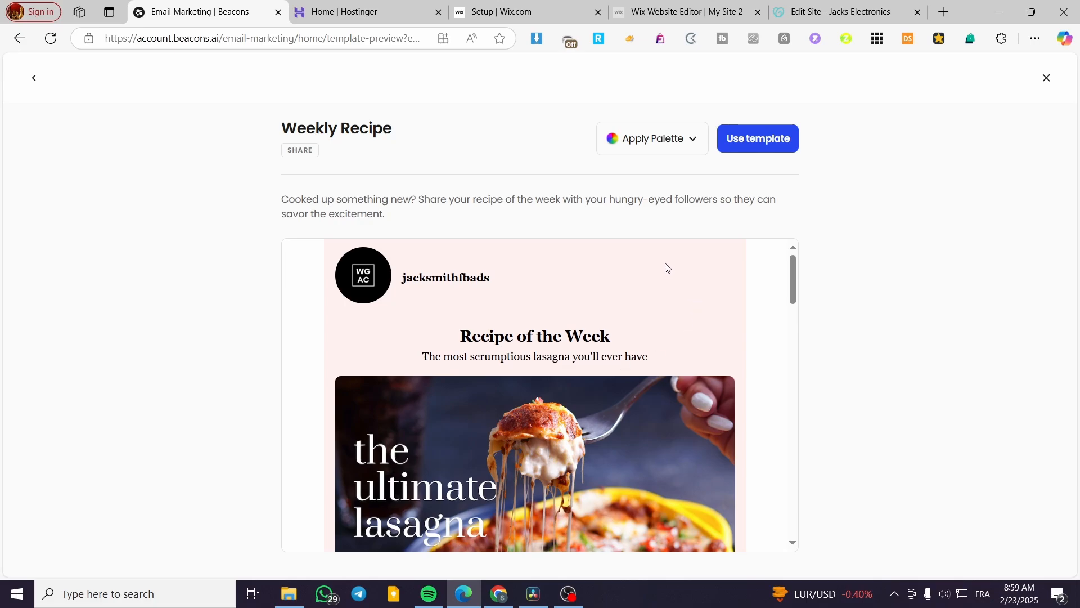
scroll(665, 267, down, 10)
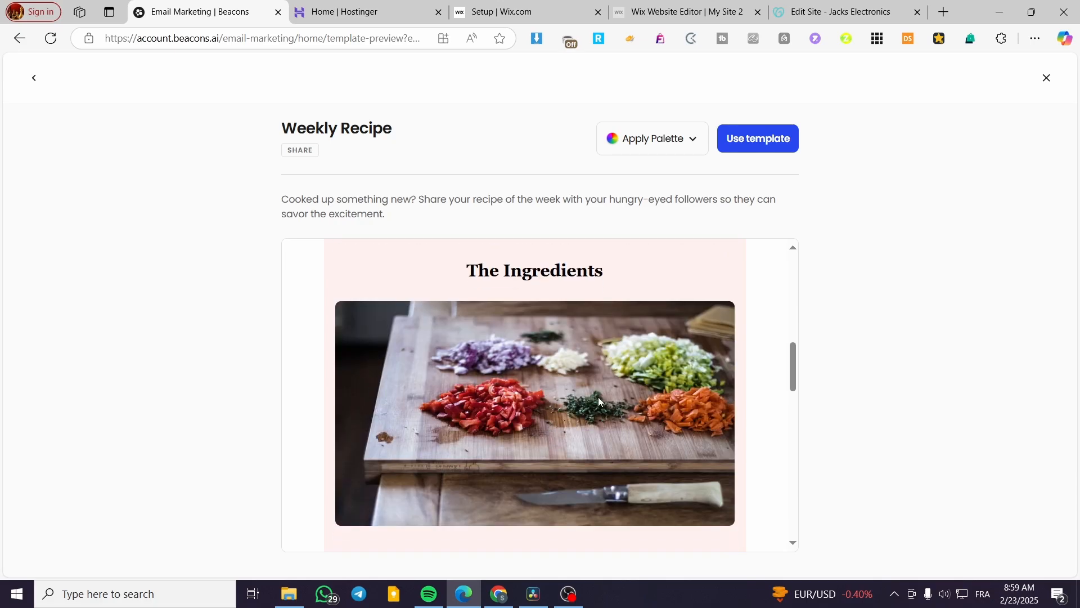
drag(789, 363, 748, 166)
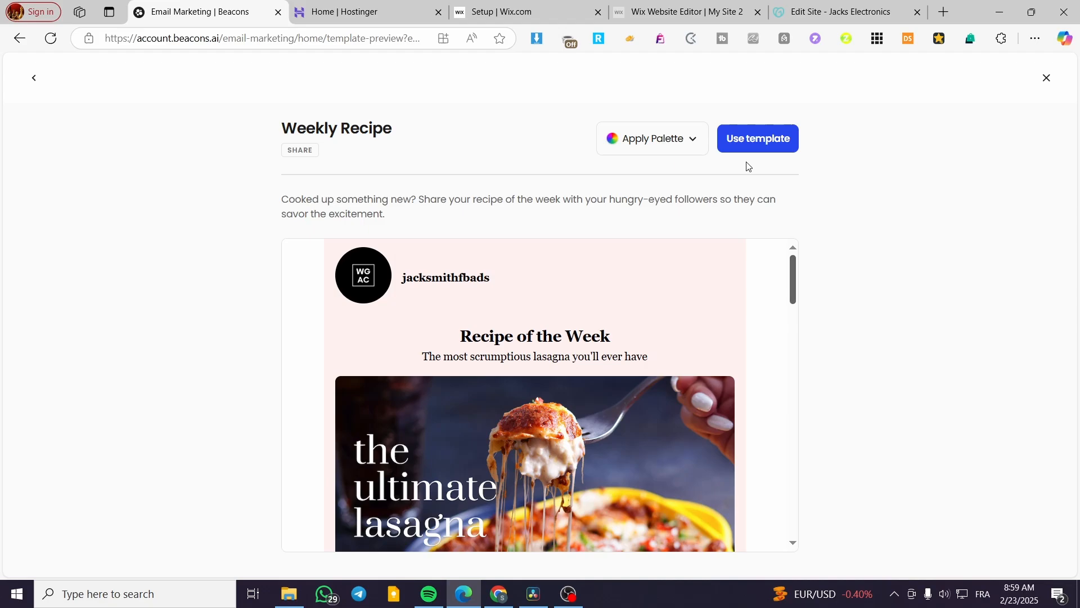
- Try the Evergreen, Snow, Ruby and Dasher color palettes on the Weekly Recipe template, then remove the applied palette
click(671, 145)
click(672, 143)
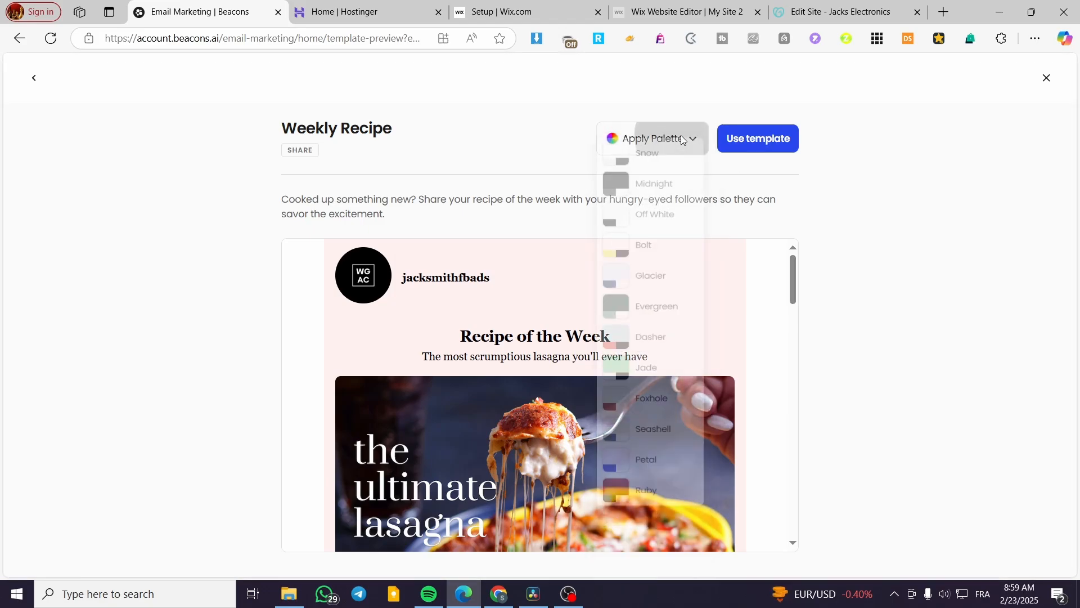
click(683, 140)
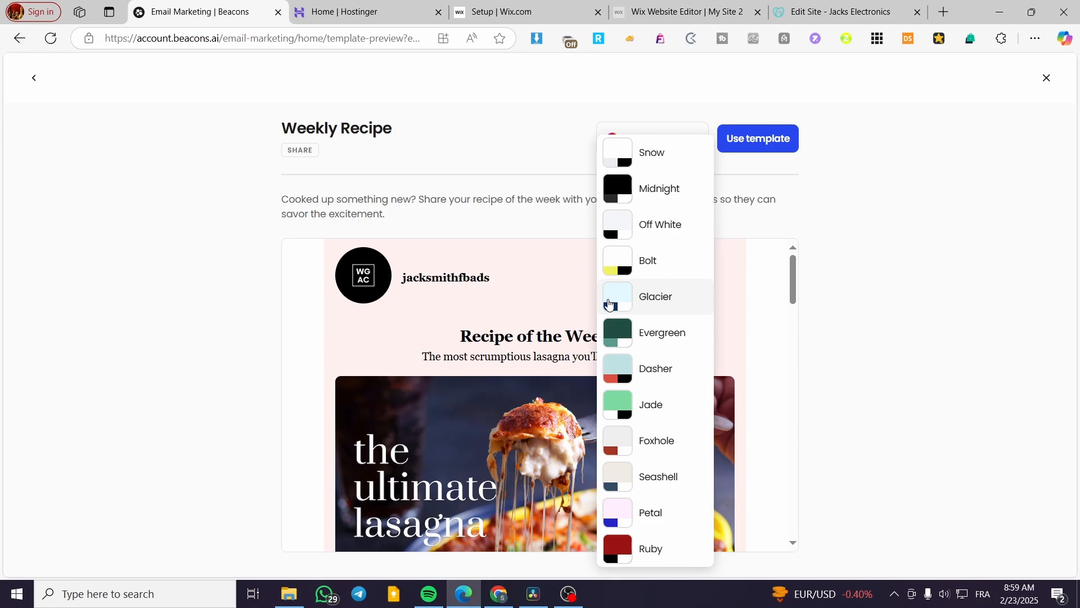
click(672, 336)
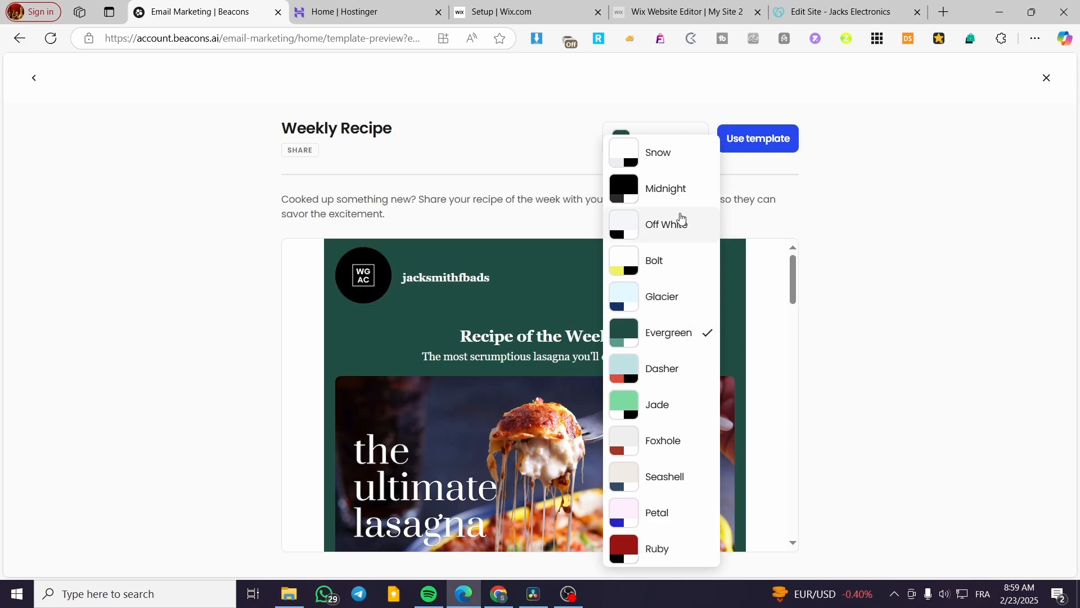
click(663, 159)
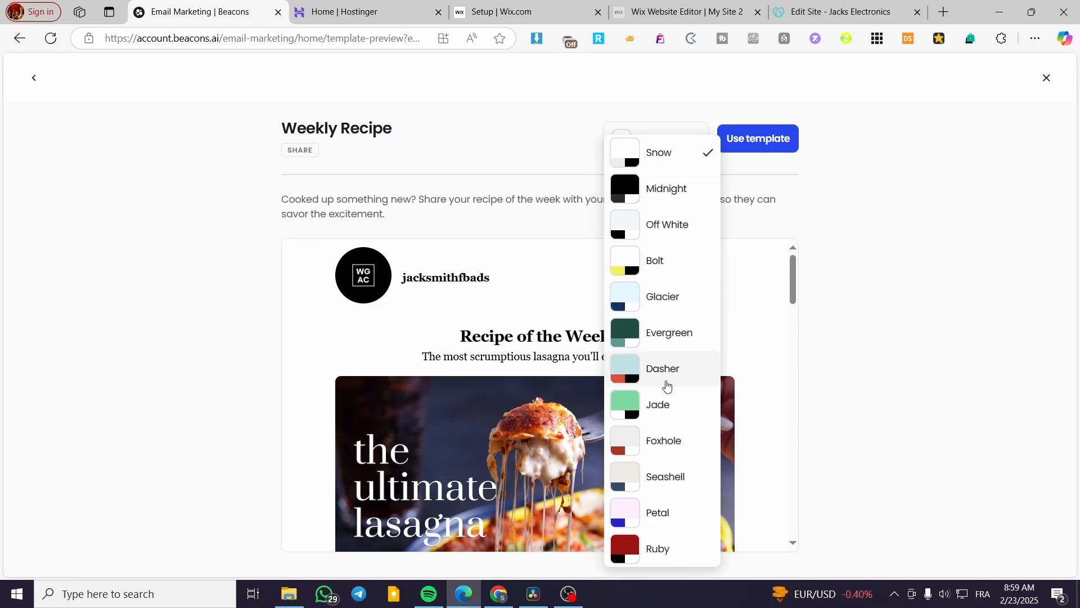
click(669, 376)
click(670, 548)
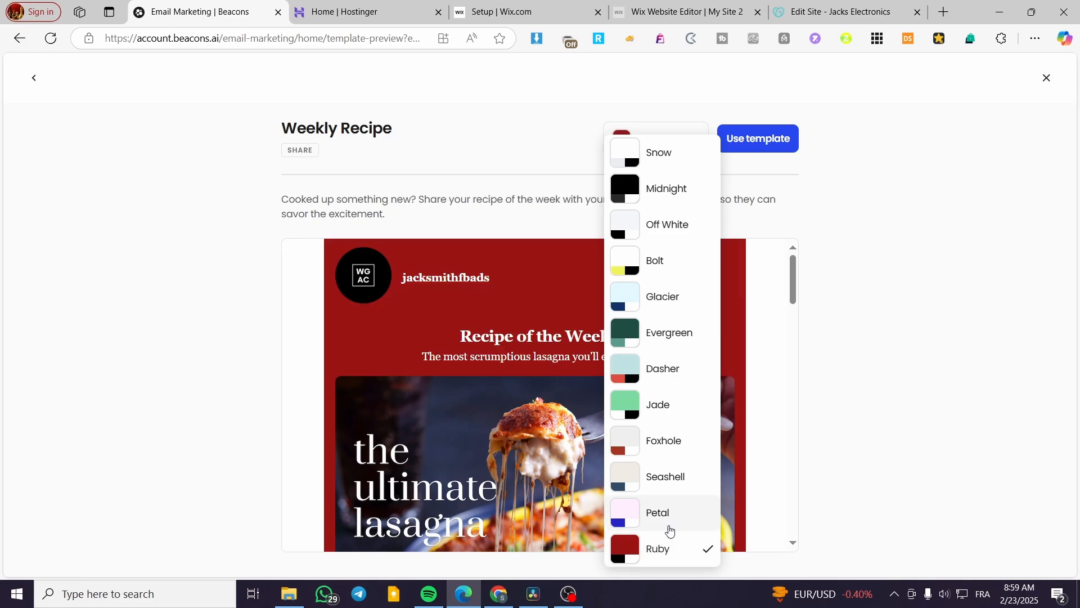
click(667, 374)
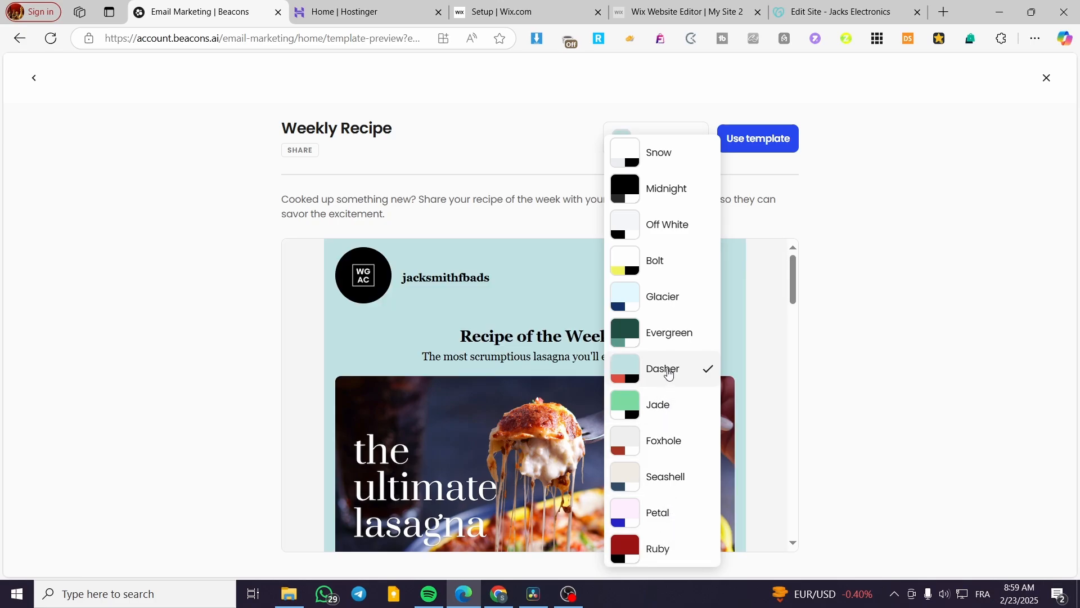
click(875, 398)
drag(789, 298, 746, 221)
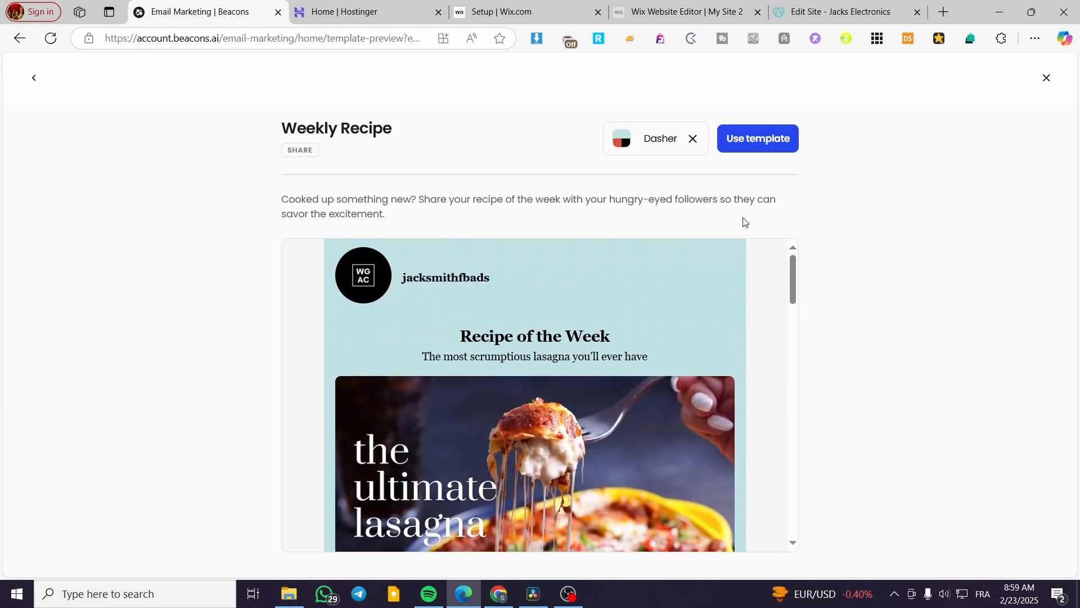
click(668, 139)
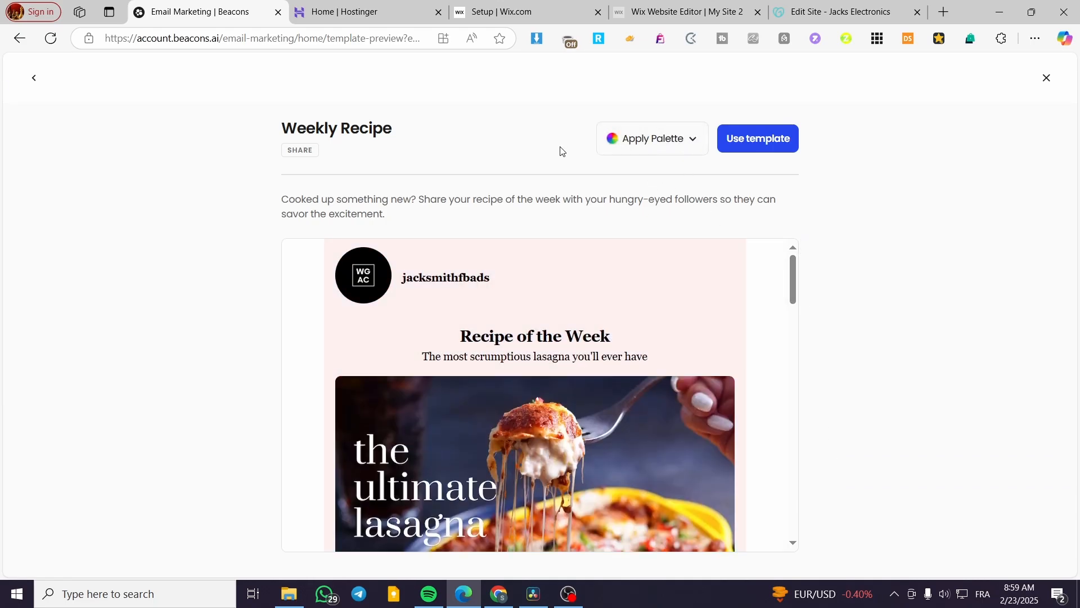
- Create the broadcast from the Weekly Recipe template, keeping its original colors
click(628, 139)
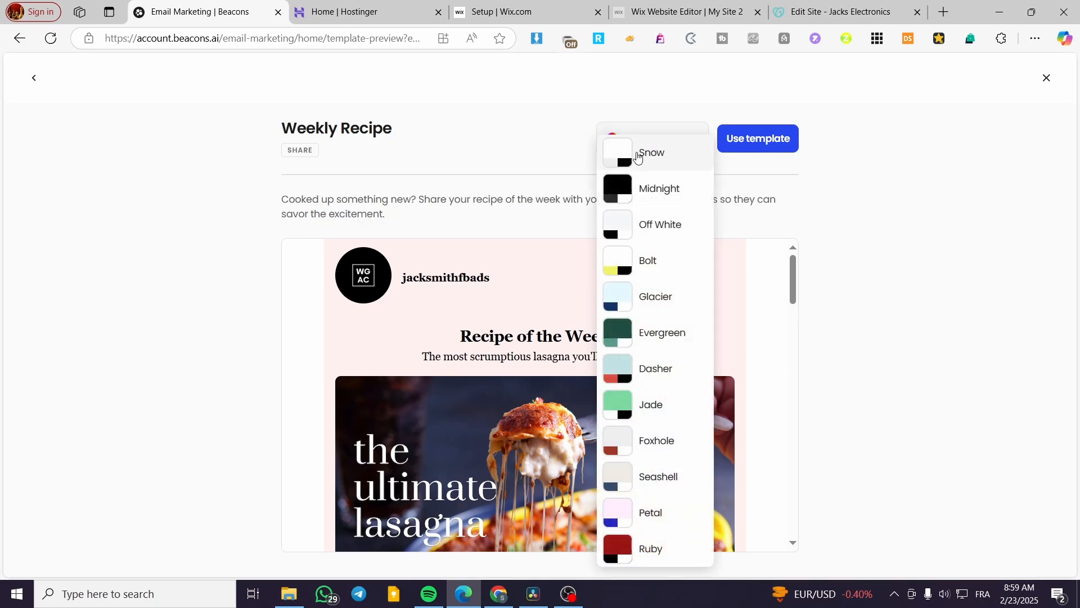
click(632, 149)
click(650, 139)
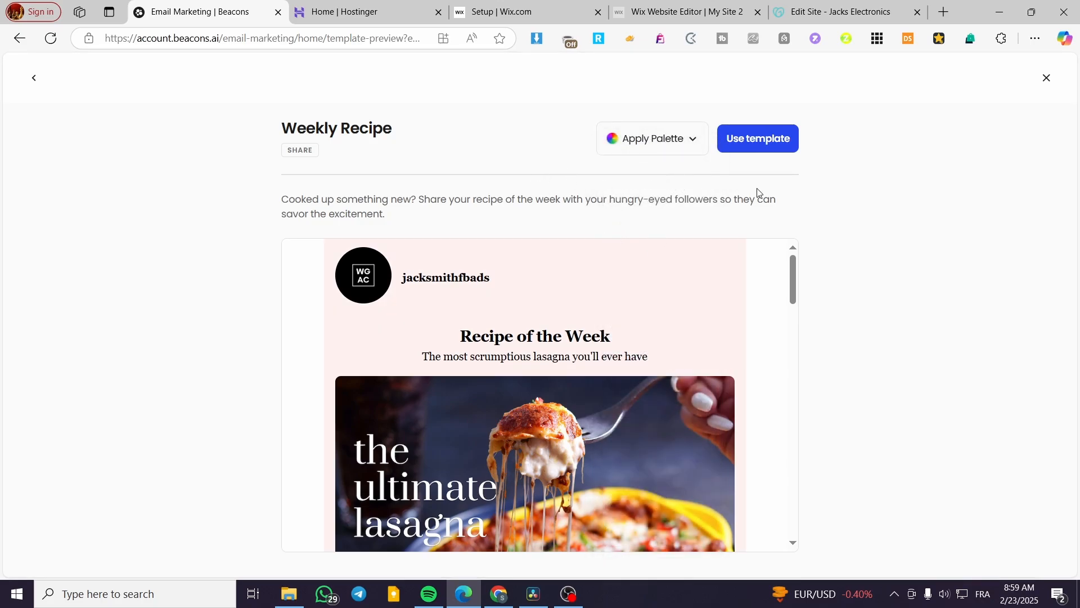
click(754, 141)
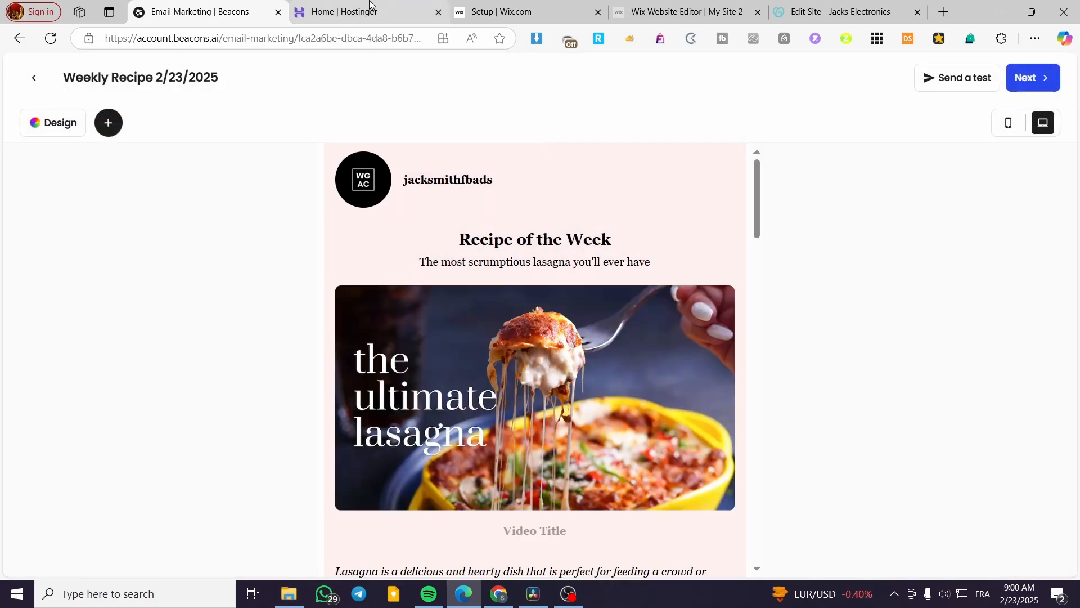
- Open the email's header block settings and try editing its display text
scroll(855, 372, down, 3)
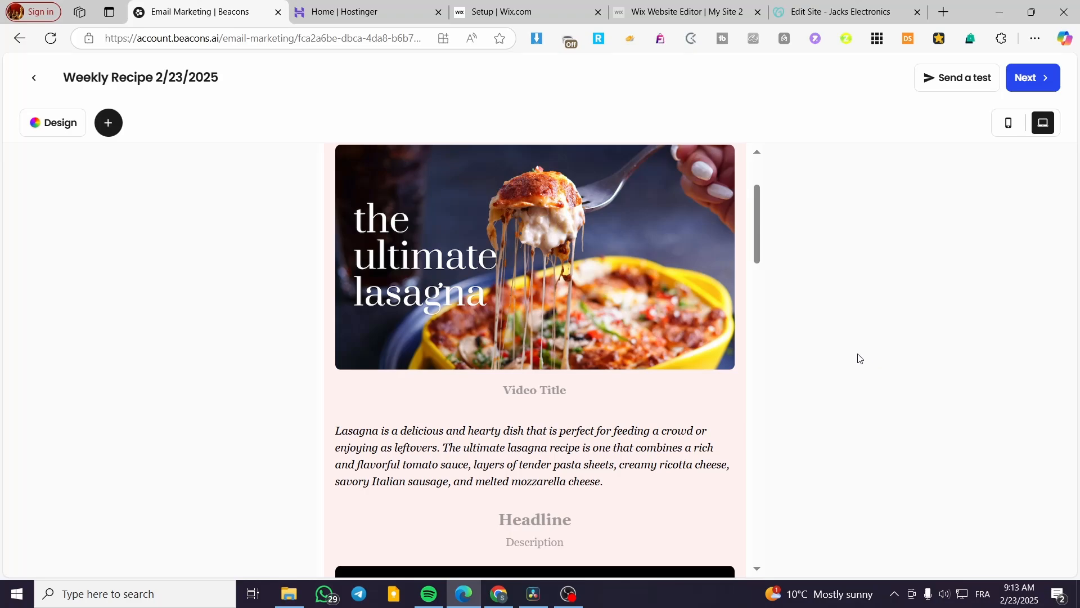
scroll(770, 317, down, 5)
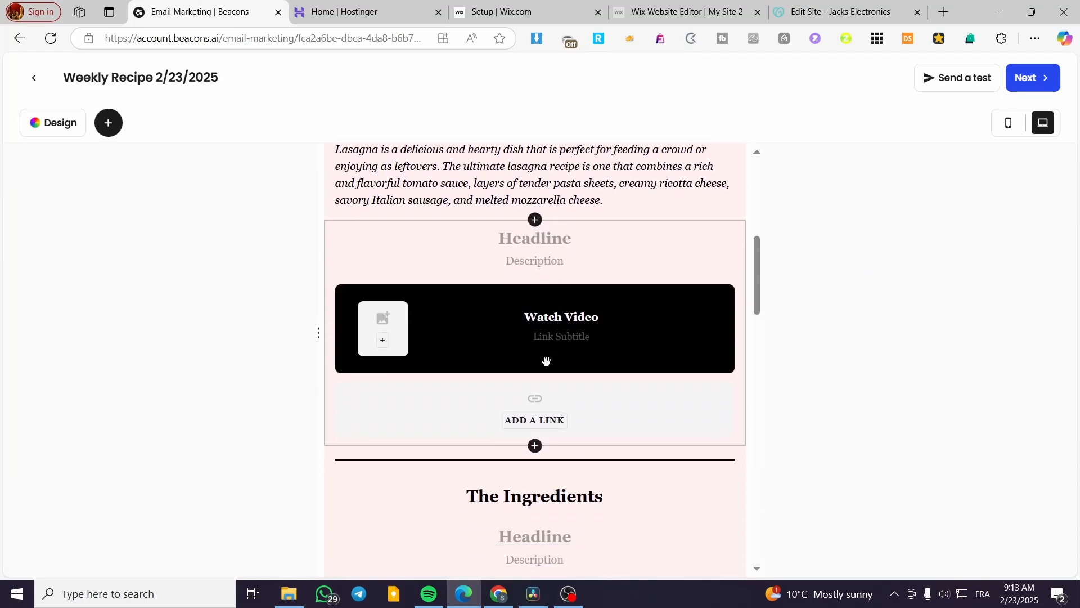
scroll(543, 357, up, 8)
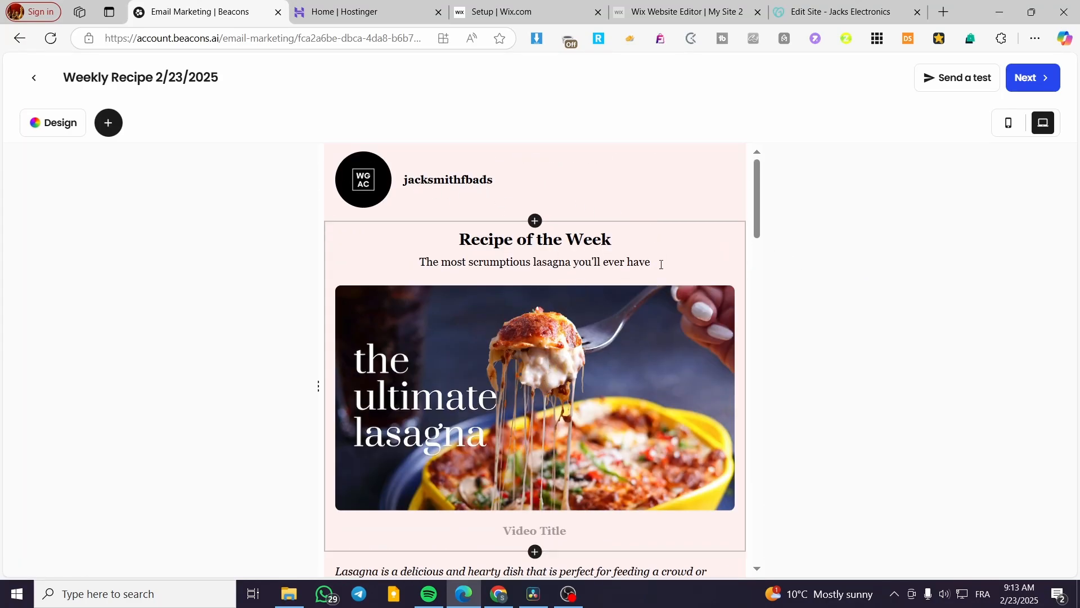
click(369, 187)
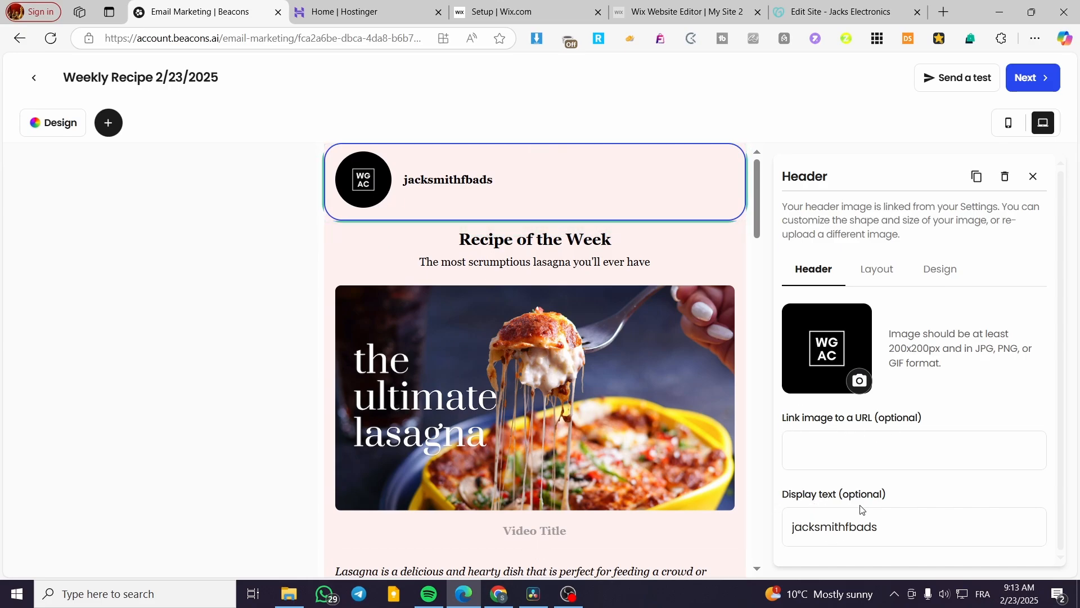
click(897, 529)
text(f)
key(BackSpace)
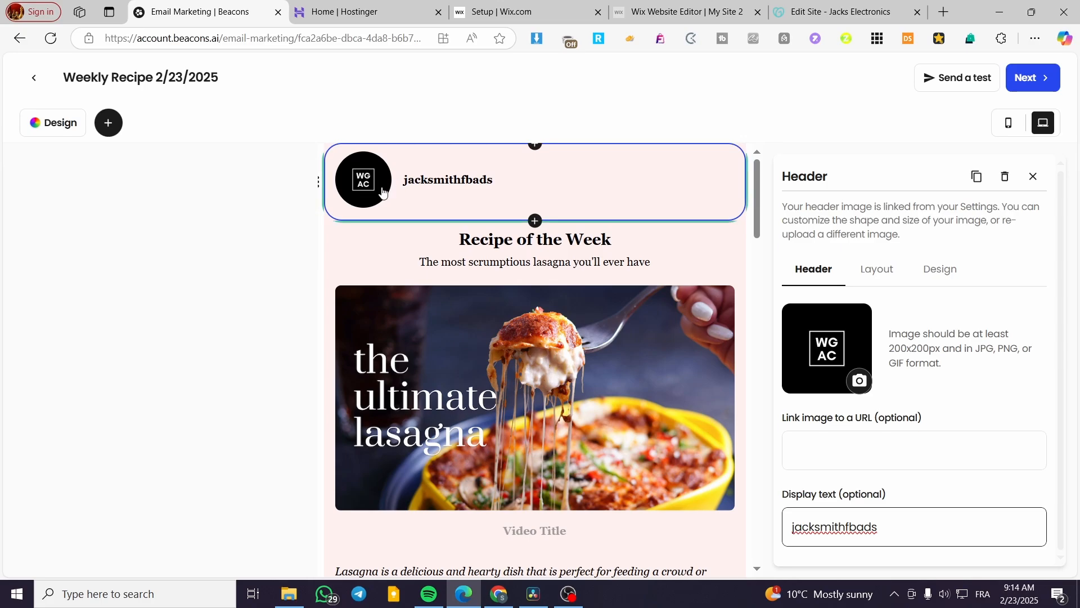
- Try the centered header type on the header block, and switch back to the image-beside-text type
click(875, 270)
scroll(894, 325, down, 1)
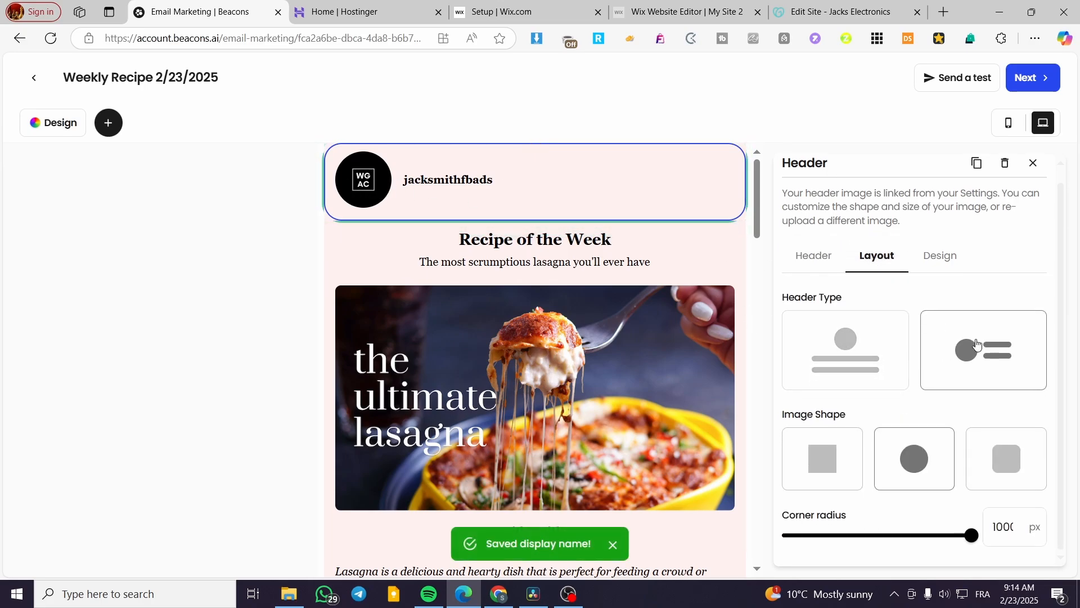
click(848, 350)
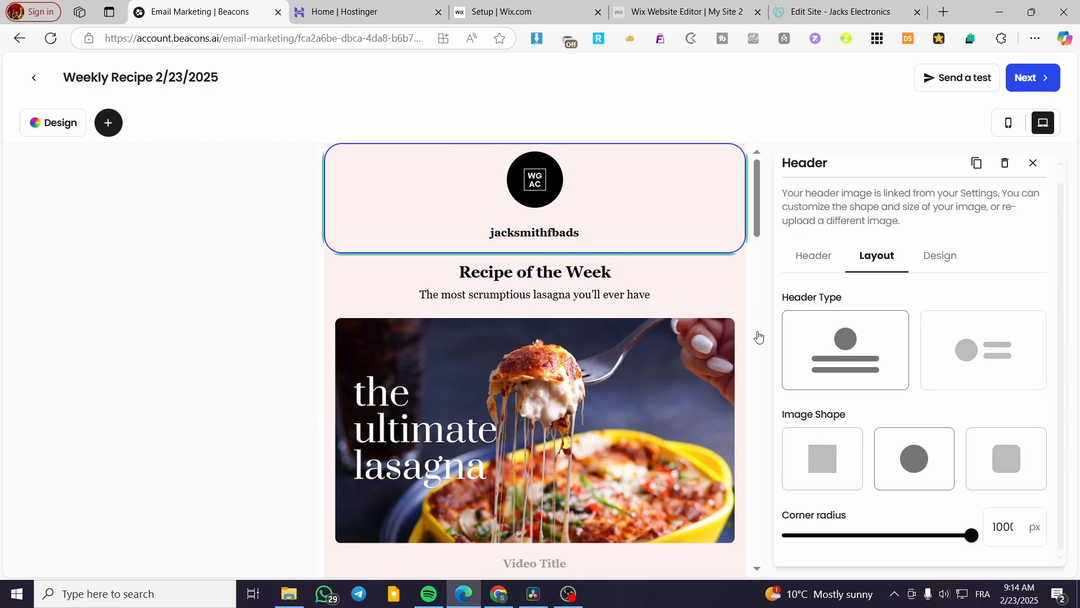
double_click(582, 236)
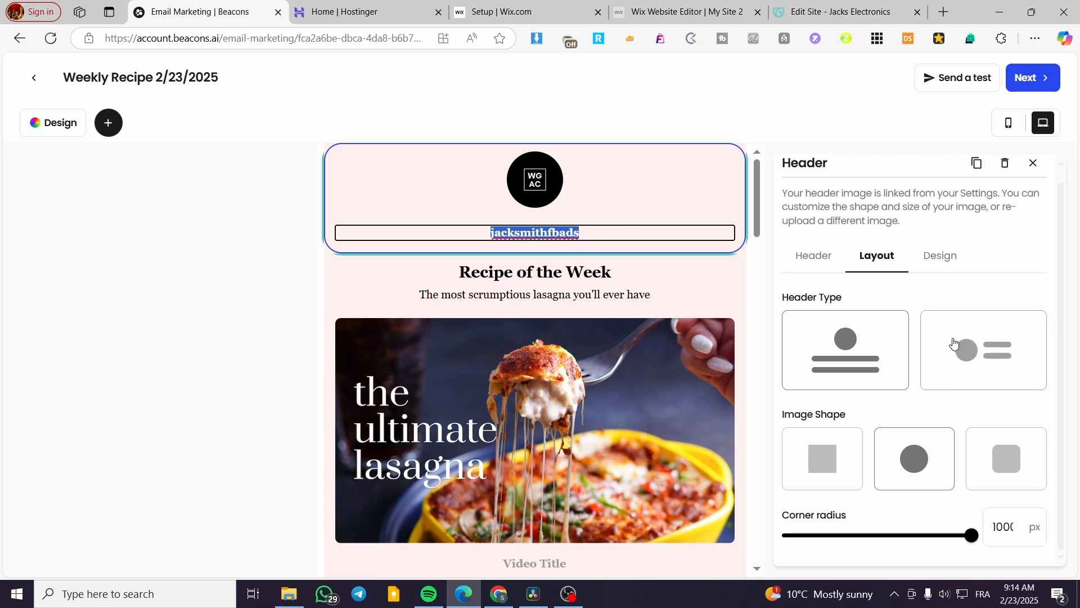
click(983, 350)
- Try the square and rounded image shapes on the header image, and return it to the circle shape
click(819, 469)
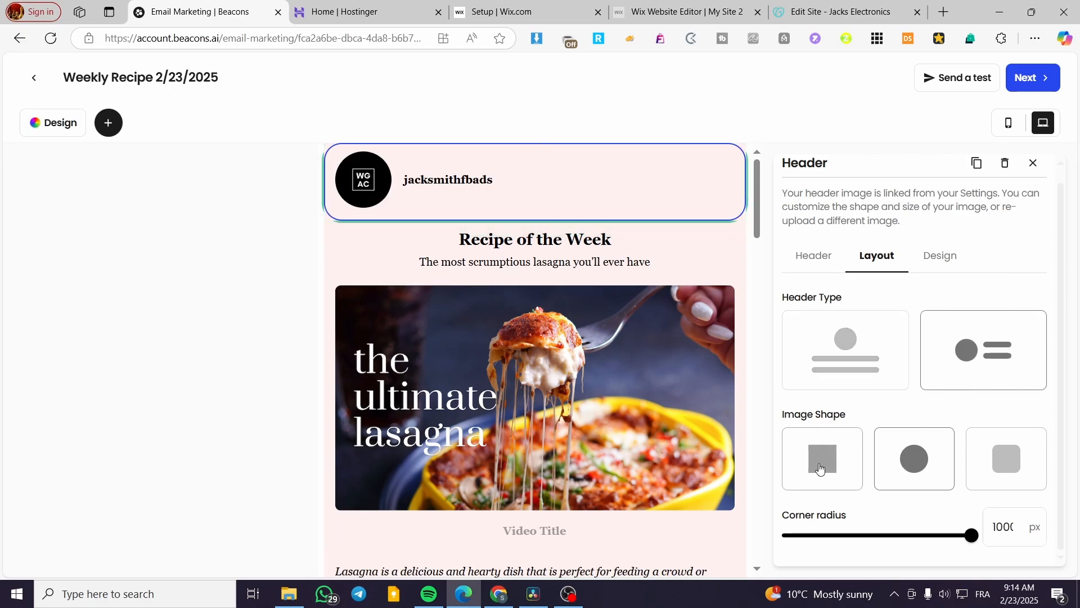
click(920, 463)
click(991, 475)
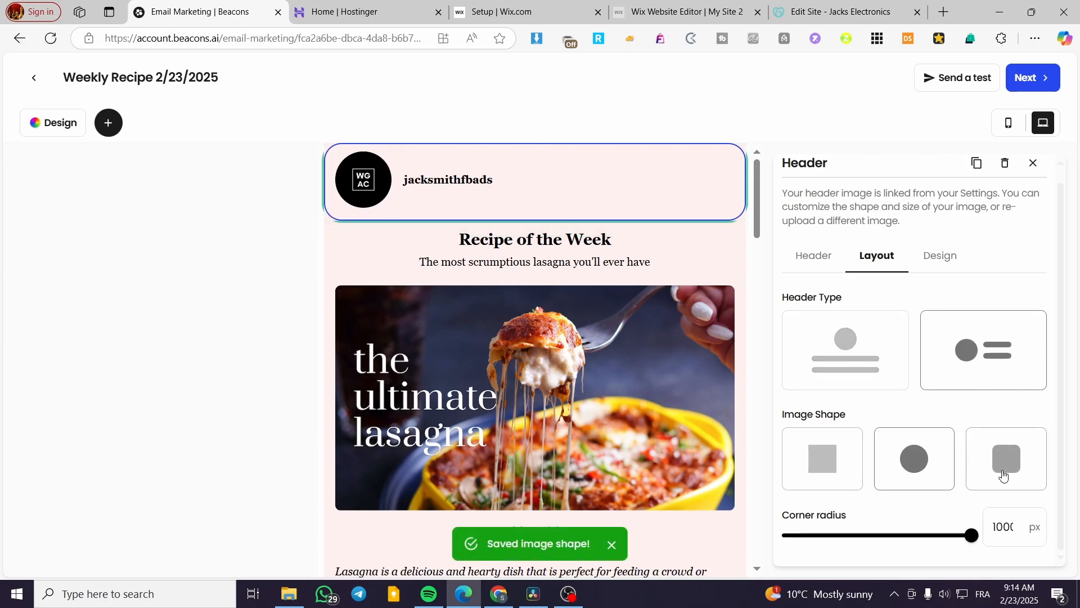
click(916, 461)
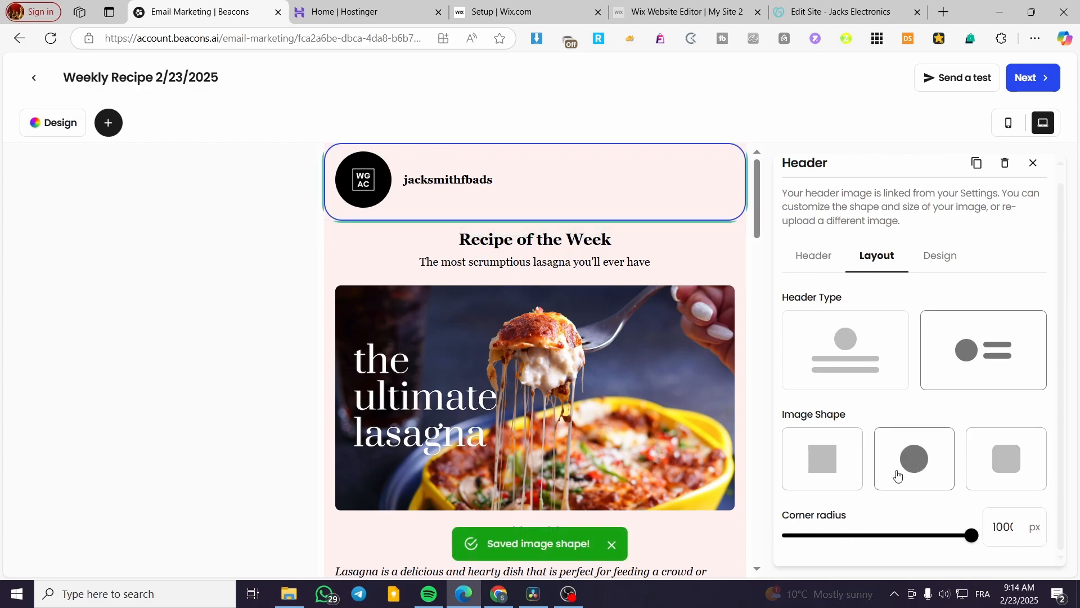
- Review the header's color, size and spacing settings and the Recipe of the Week video block's headline, description and video link
click(944, 258)
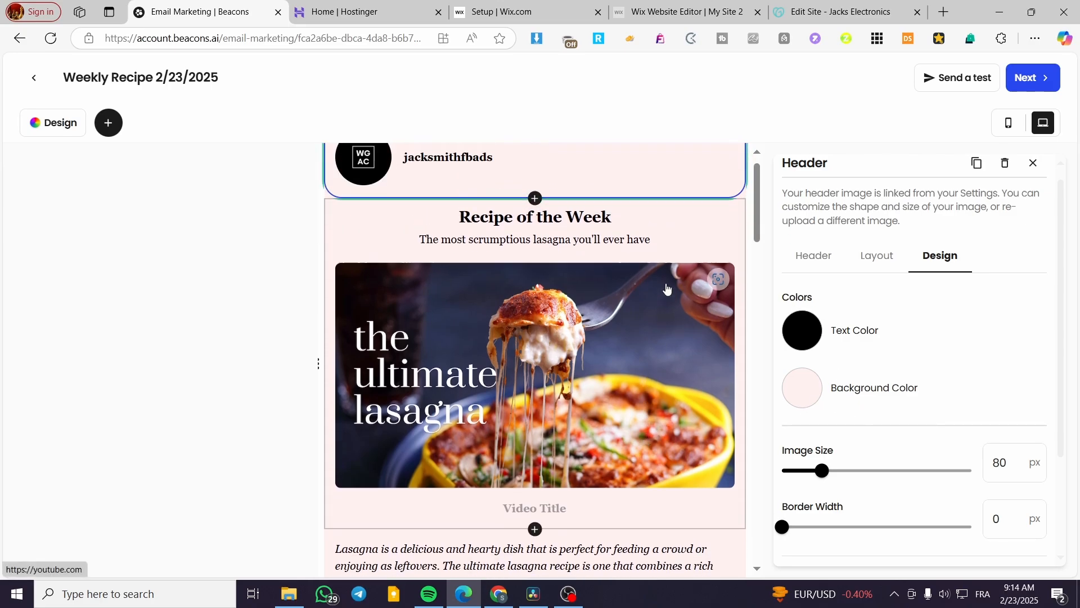
scroll(889, 450, down, 2)
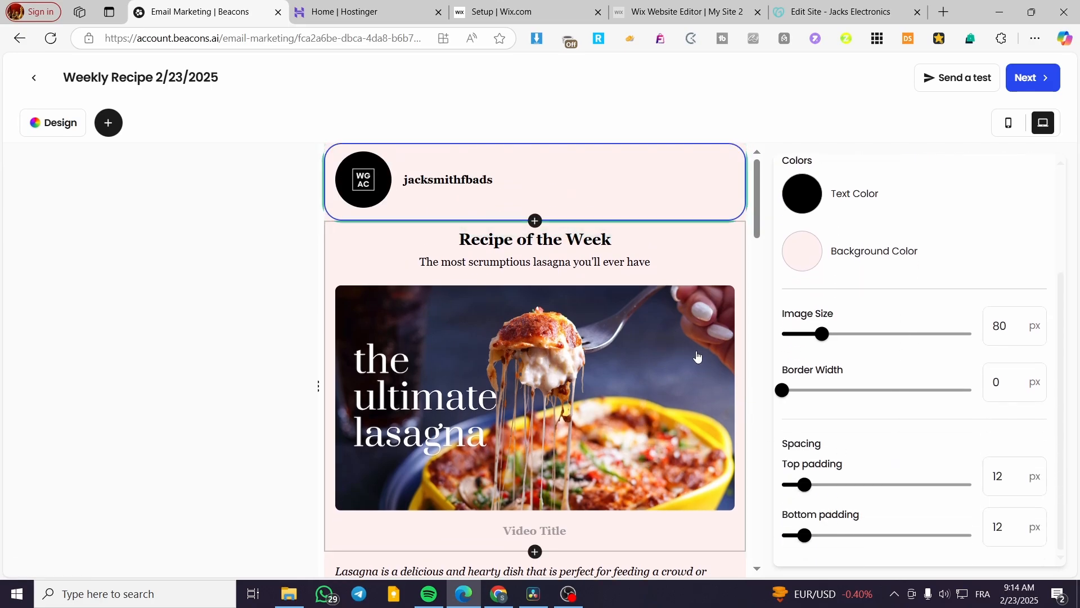
click(721, 255)
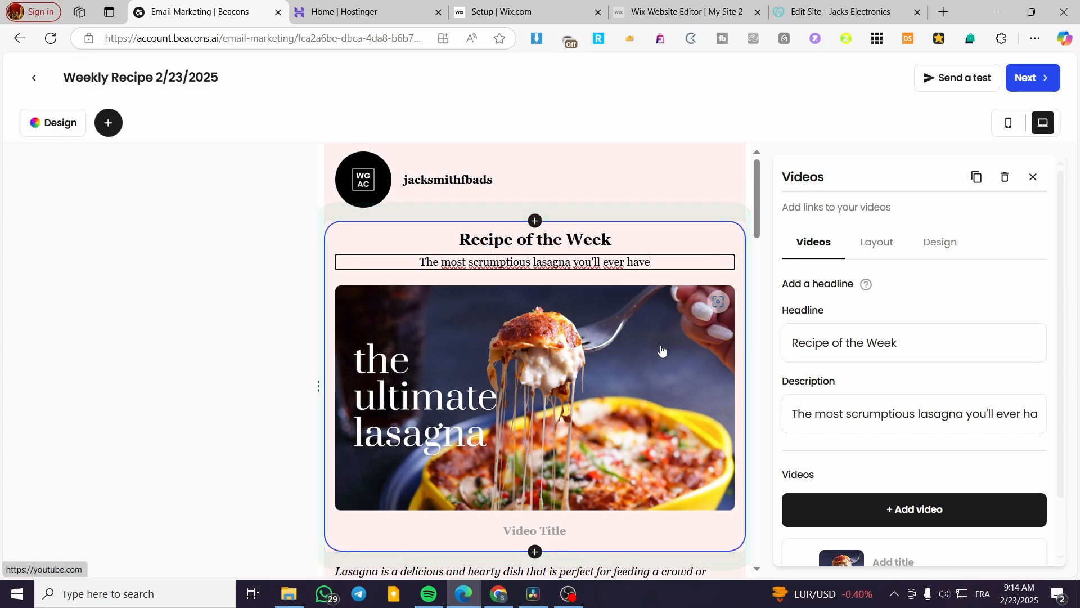
scroll(602, 332, down, 3)
scroll(643, 372, up, 3)
scroll(844, 398, down, 1)
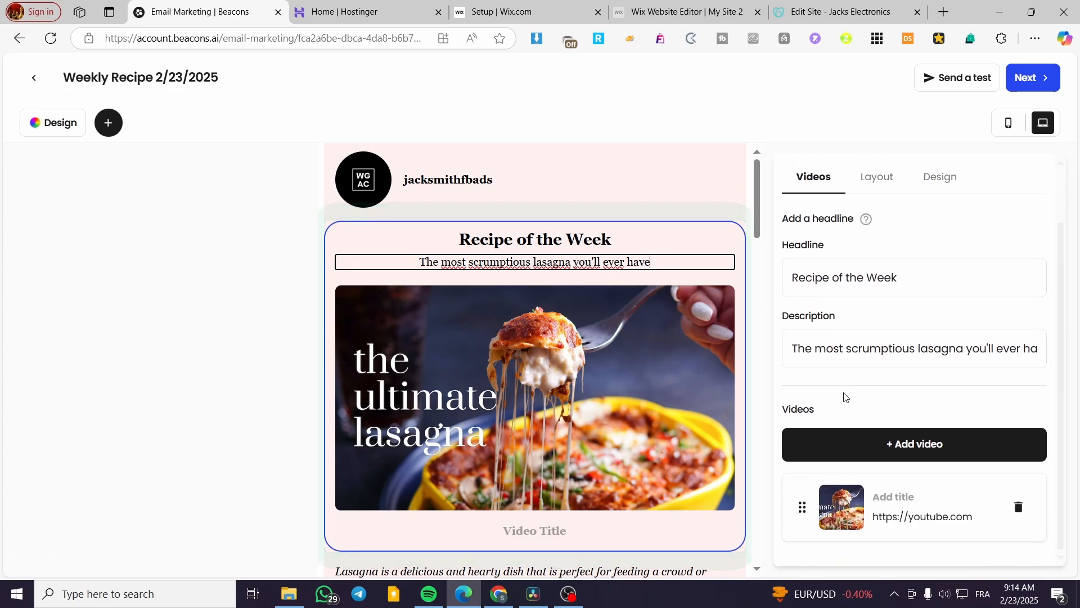
click(982, 518)
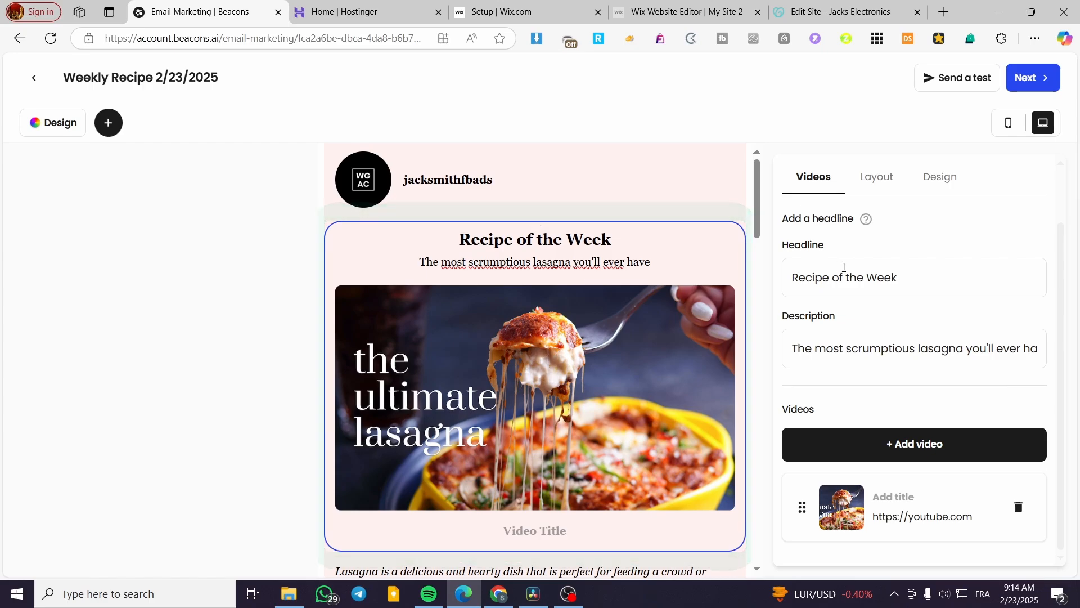
- Open the lasagna description text block and review its formatting, color, font and spacing options
scroll(634, 354, down, 5)
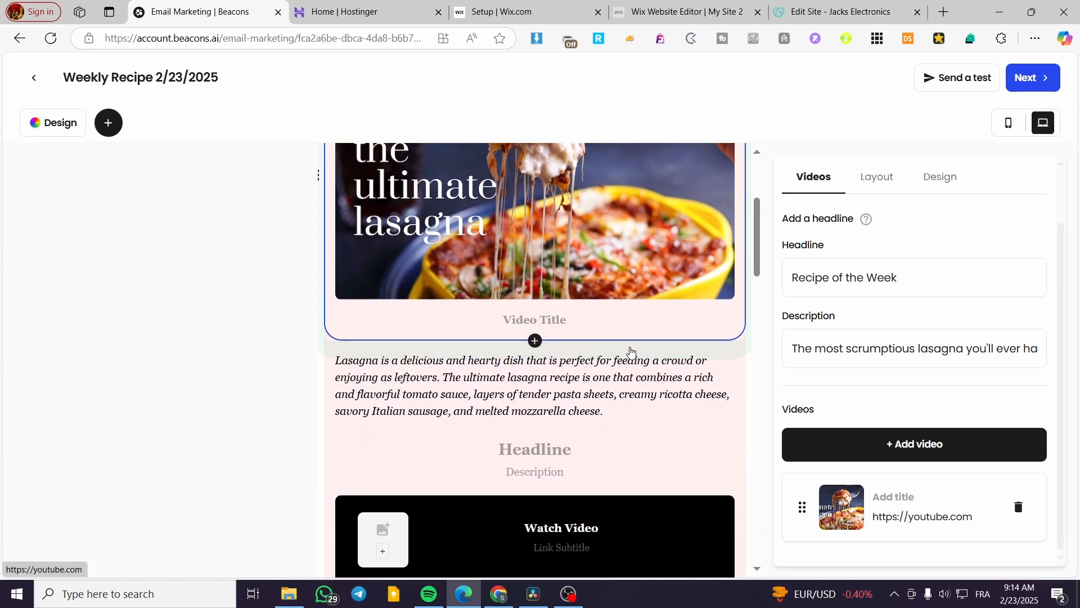
click(535, 341)
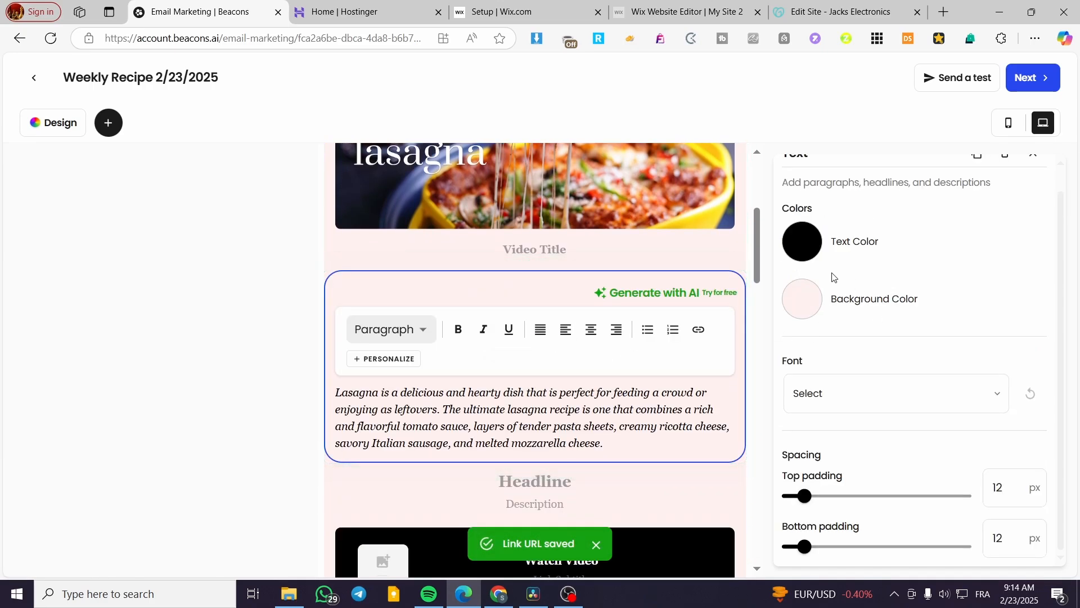
scroll(832, 278, up, 1)
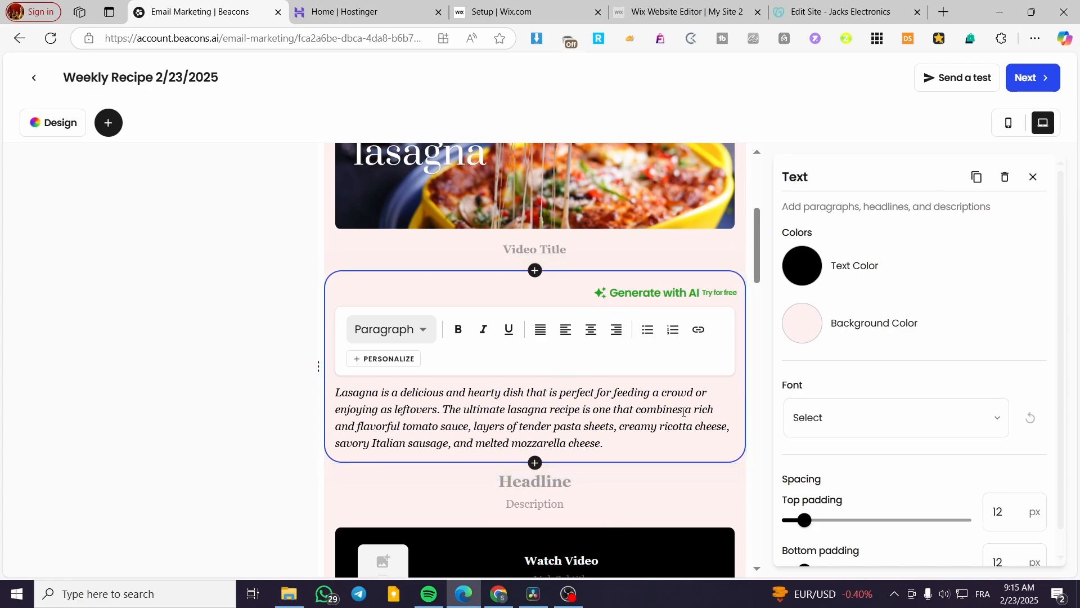
- Delete the Links block containing the Watch Video link below the lasagna description
scroll(663, 410, down, 2)
scroll(663, 409, down, 1)
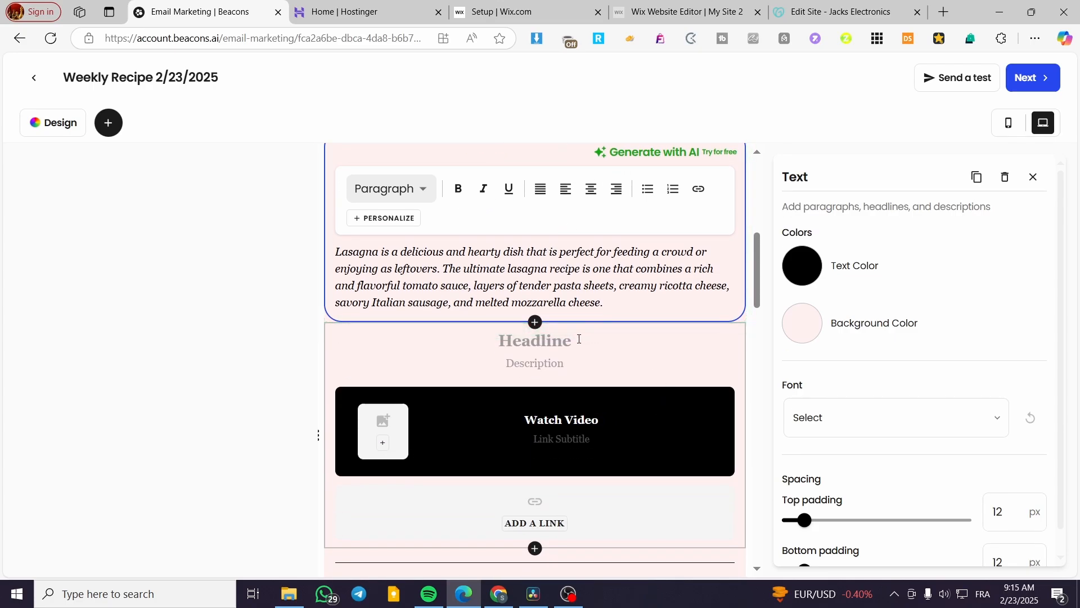
click(607, 358)
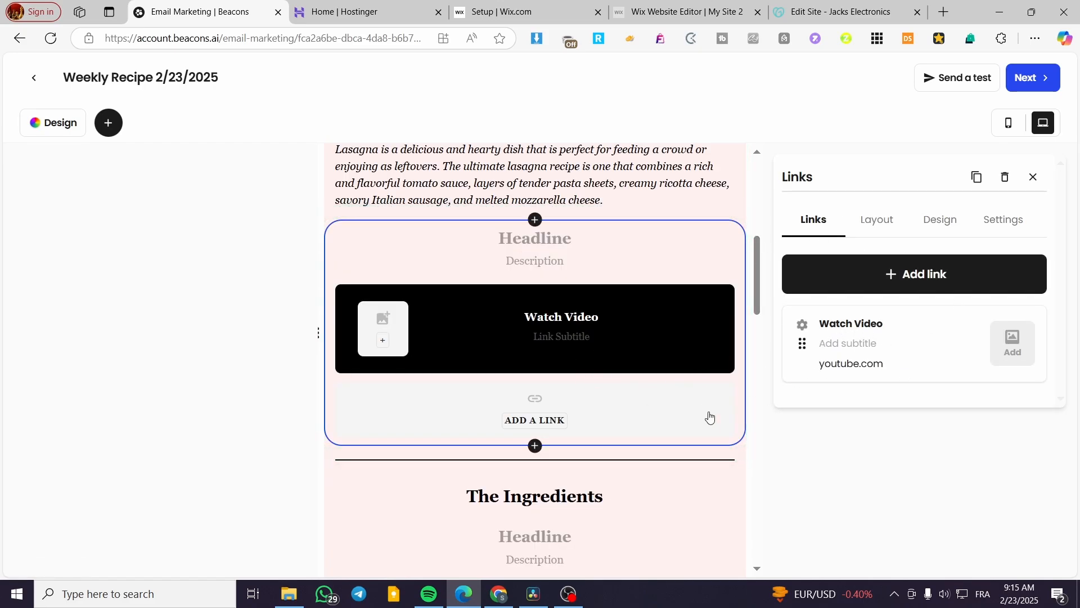
click(1005, 178)
click(603, 352)
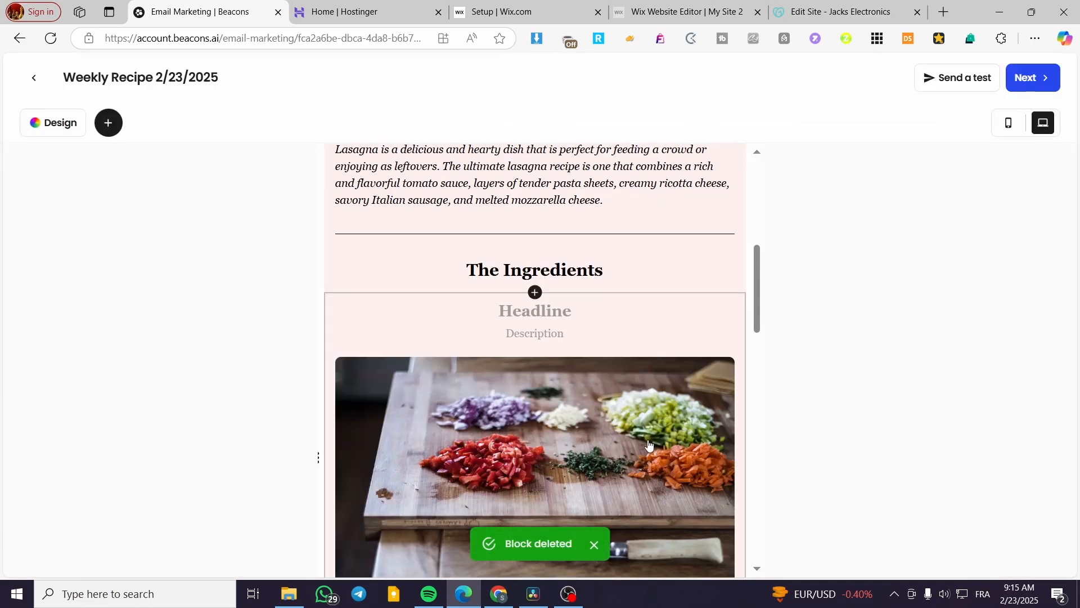
- Look through the rest of the email, from the top header to the ingredients, instructions and closing YouTube link
scroll(620, 458, down, 7)
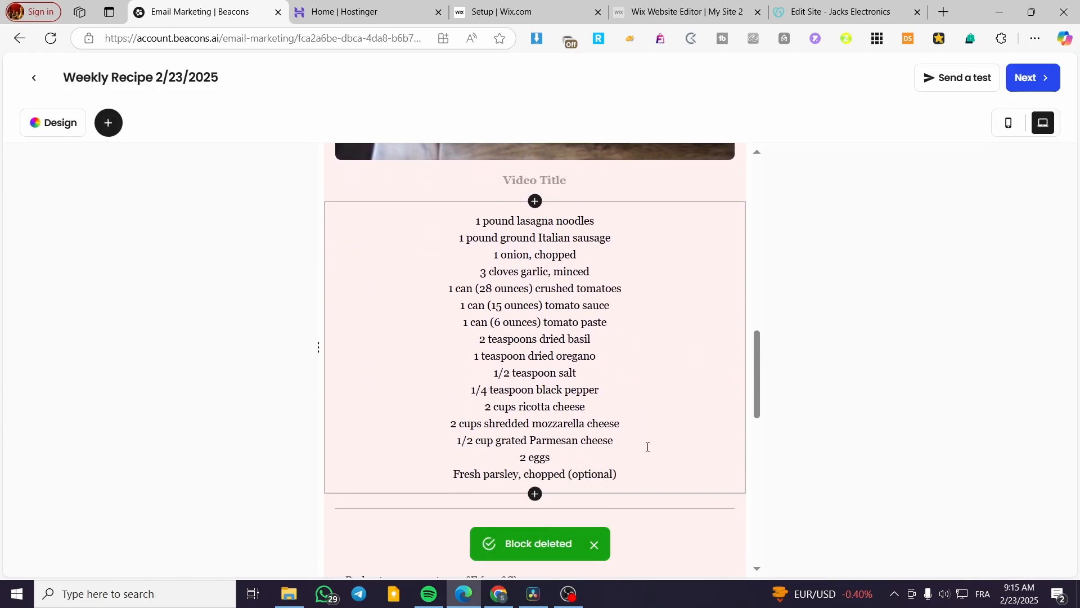
scroll(558, 345, up, 3)
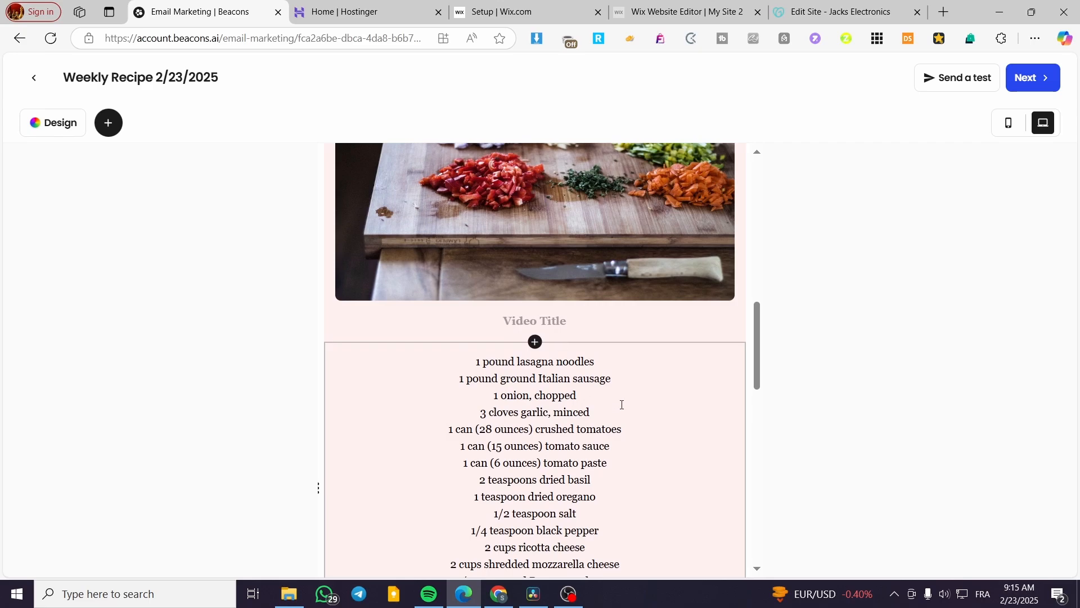
scroll(622, 405, up, 3)
scroll(618, 365, down, 10)
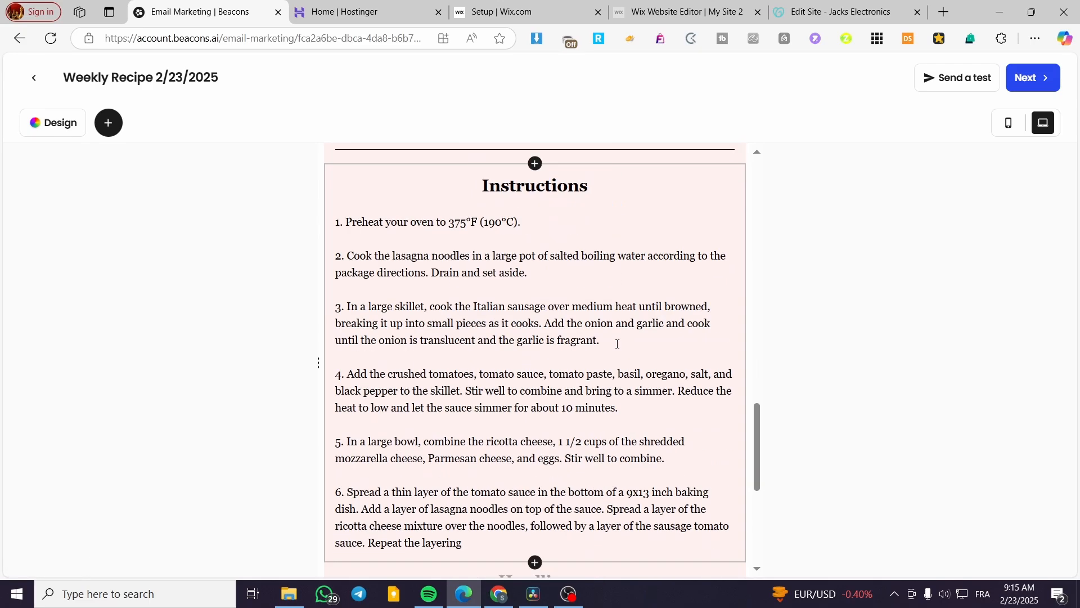
scroll(617, 344, down, 6)
scroll(602, 448, up, 10)
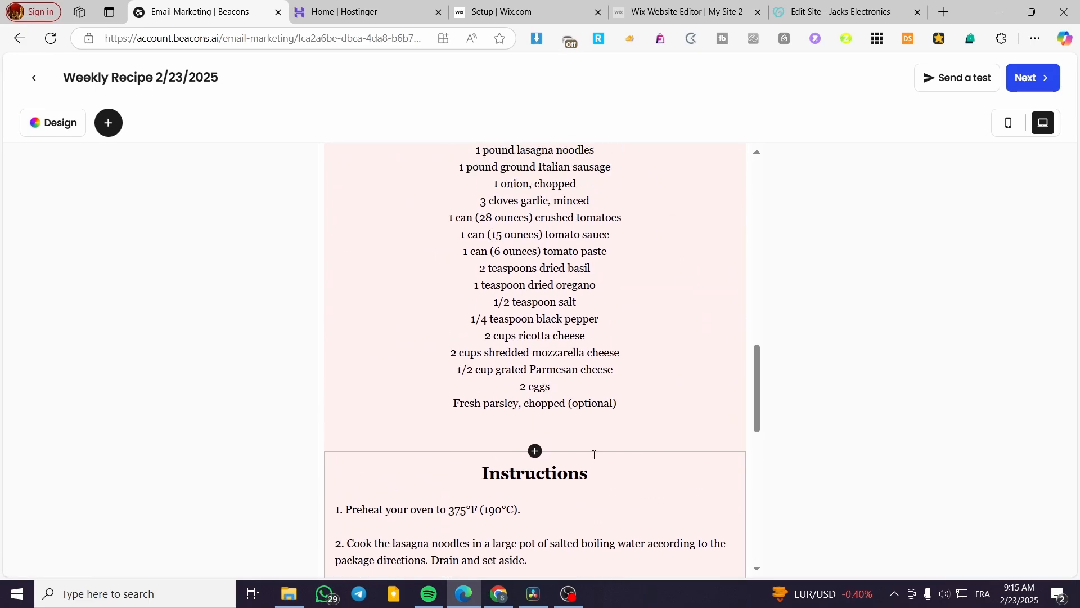
scroll(597, 467, down, 1)
scroll(598, 473, up, 15)
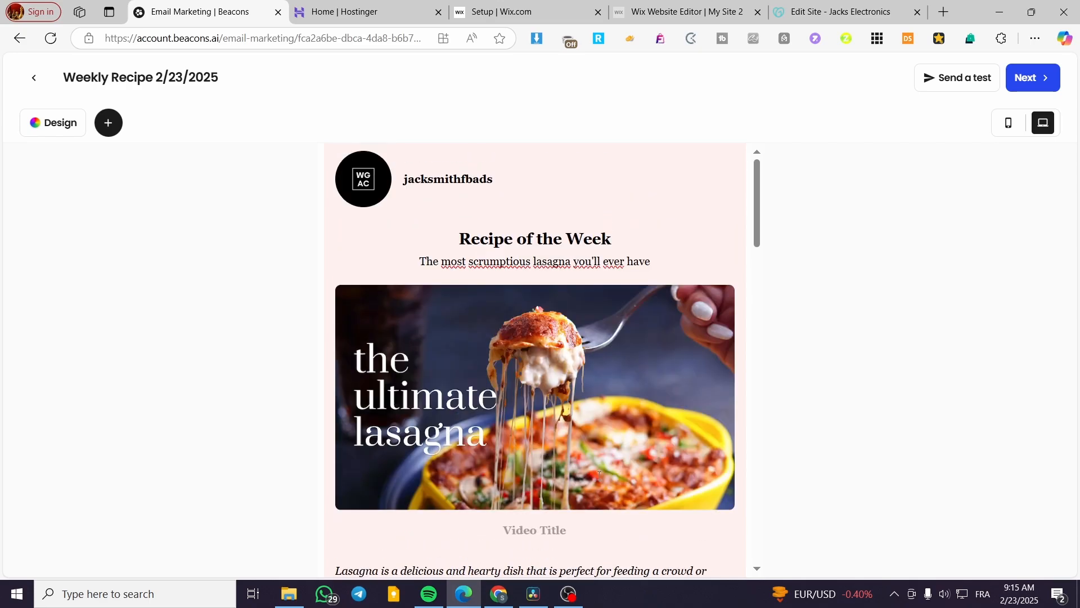
scroll(650, 417, down, 12)
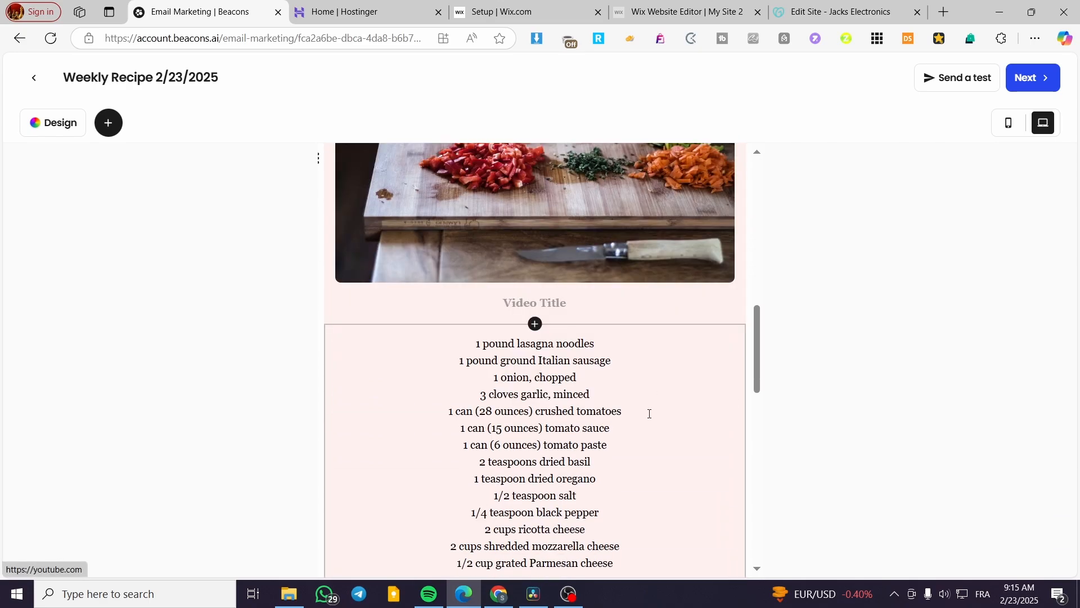
scroll(649, 413, down, 8)
scroll(624, 415, up, 3)
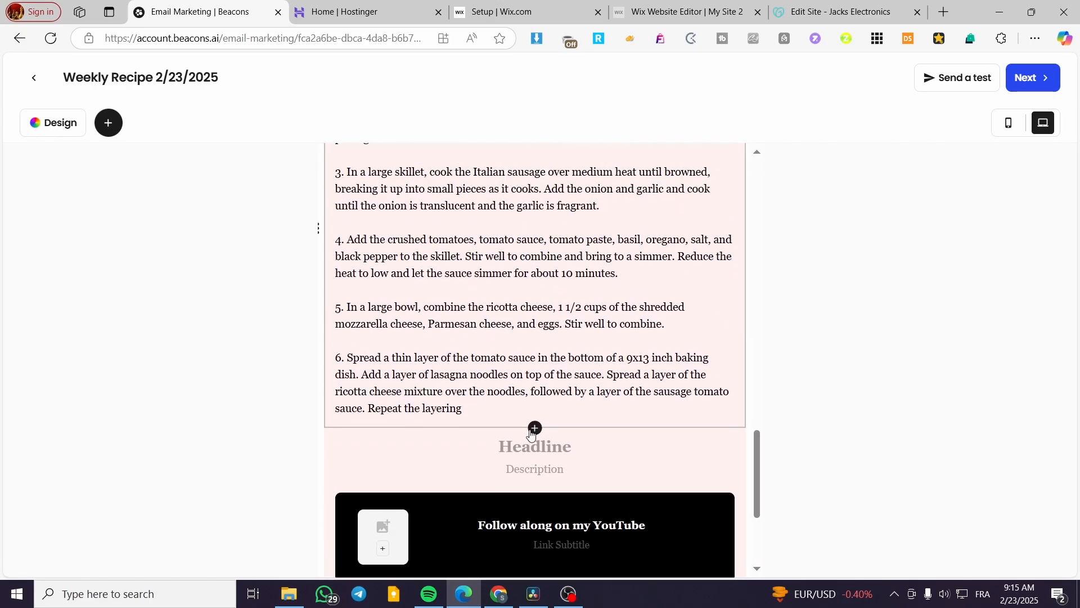
- Insert a Button block below the recipe instructions and set its text to "Visit My Beacons Page for More"
click(535, 429)
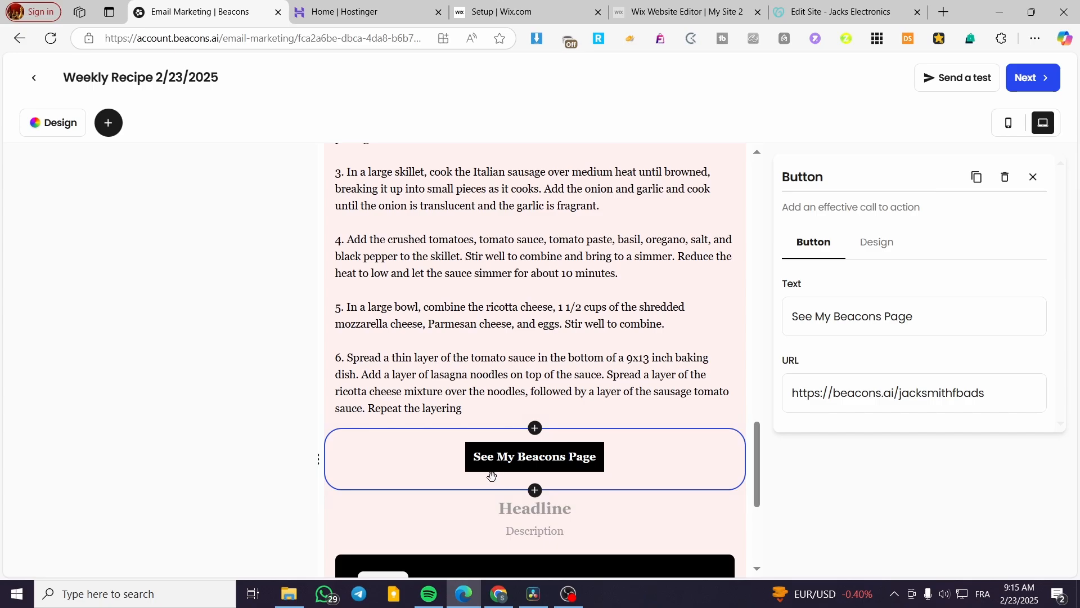
drag(916, 317, 790, 318)
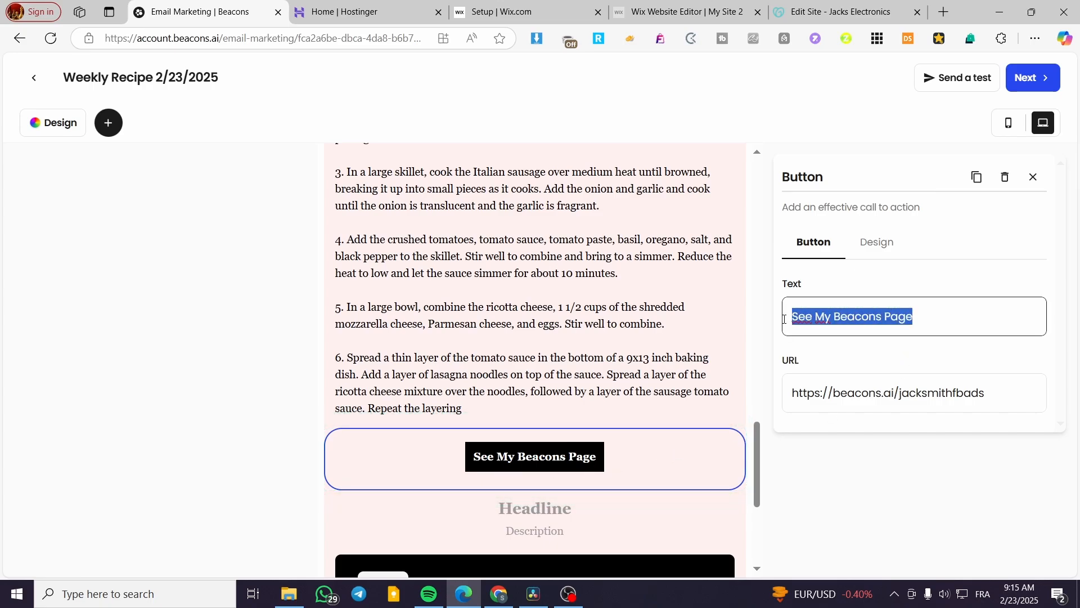
text(Visit M)
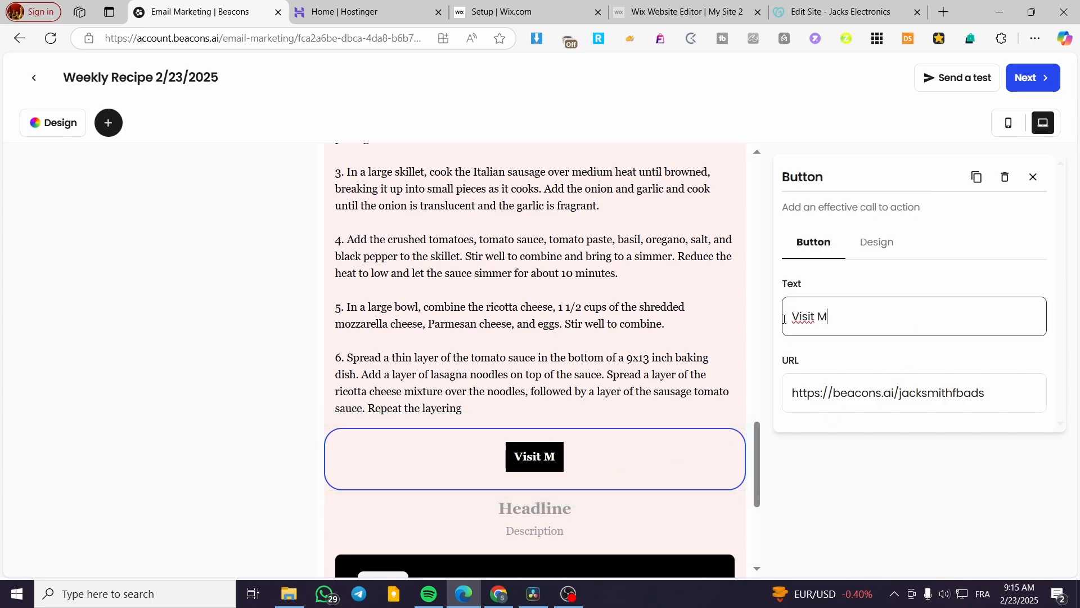
text(y Bea)
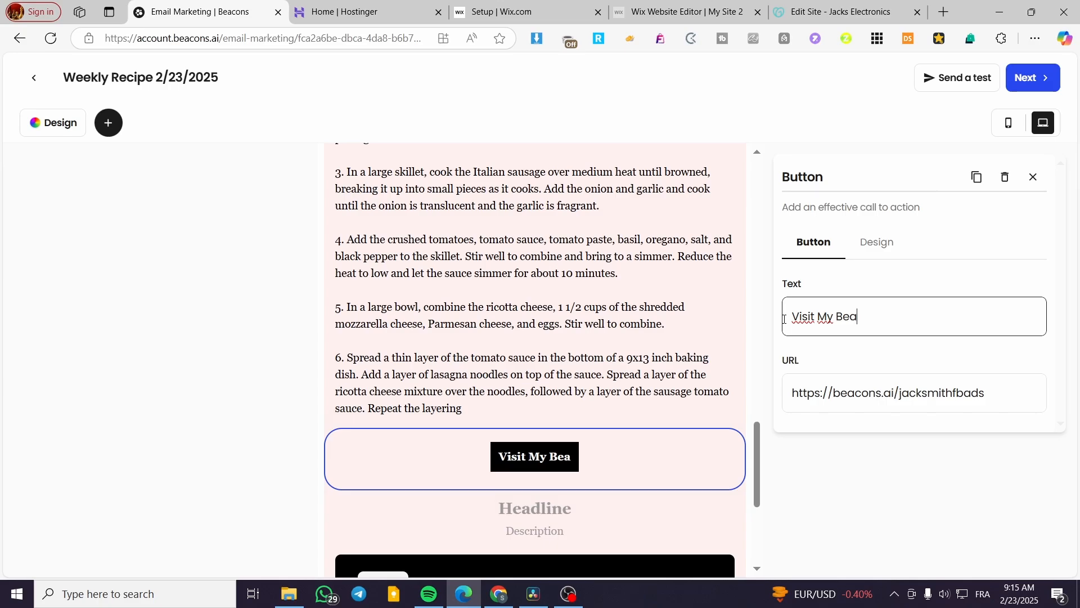
text(con)
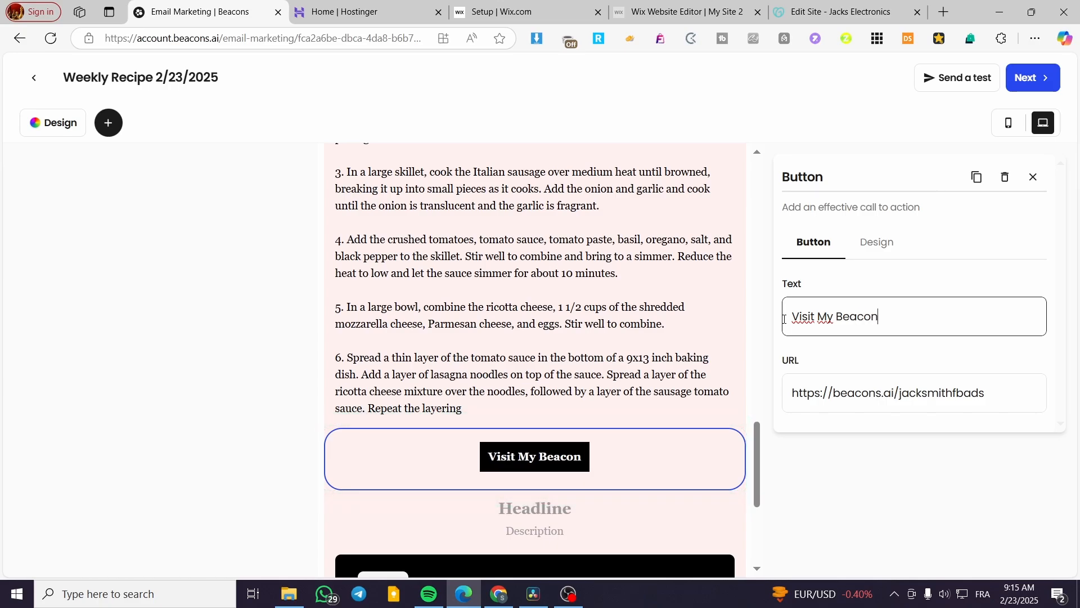
text(s P)
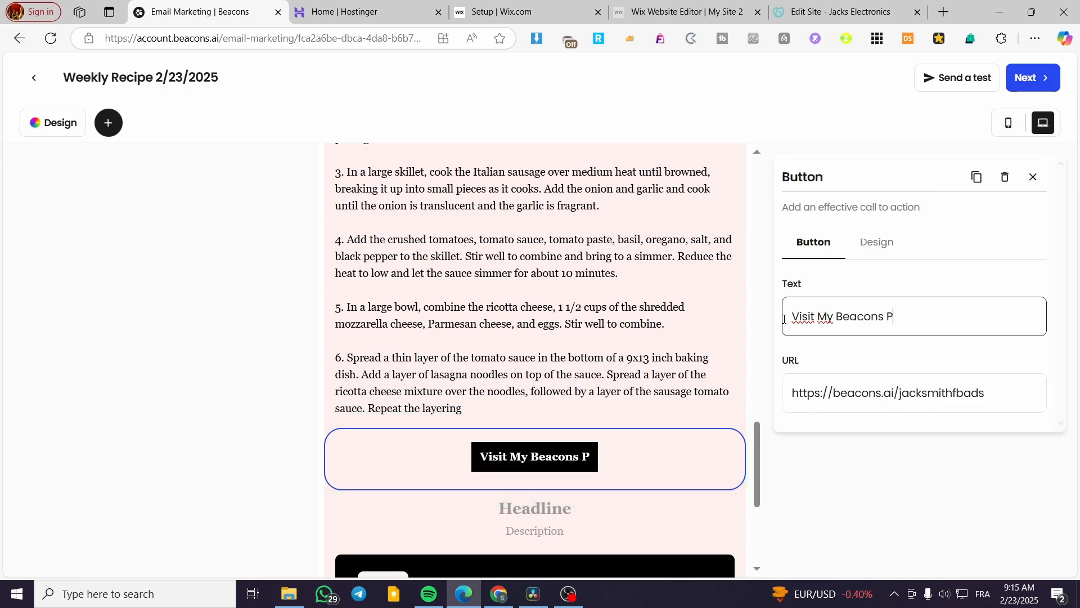
text(age for)
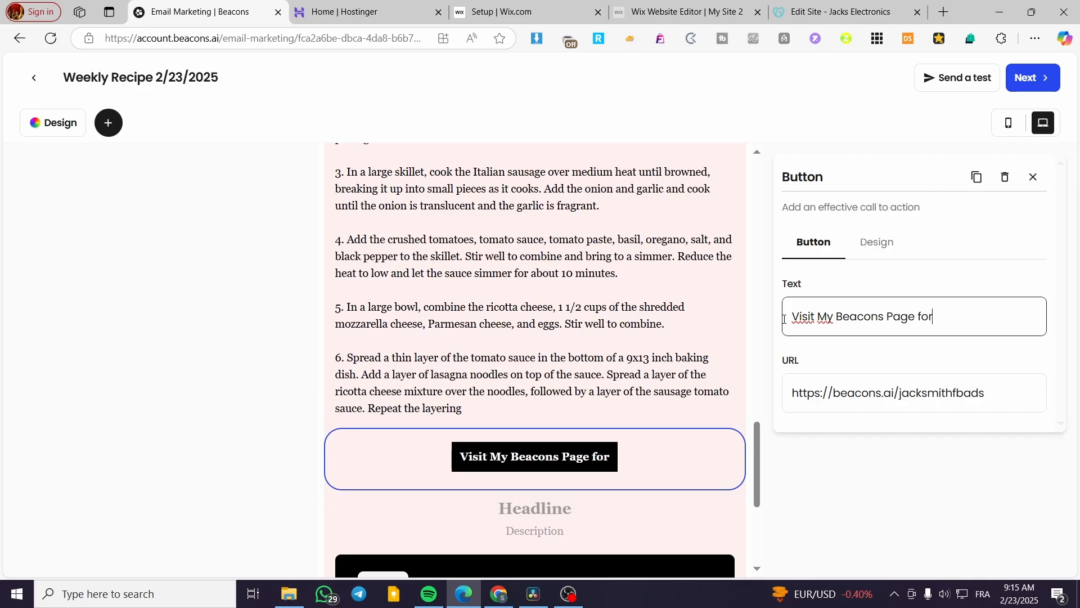
text( More)
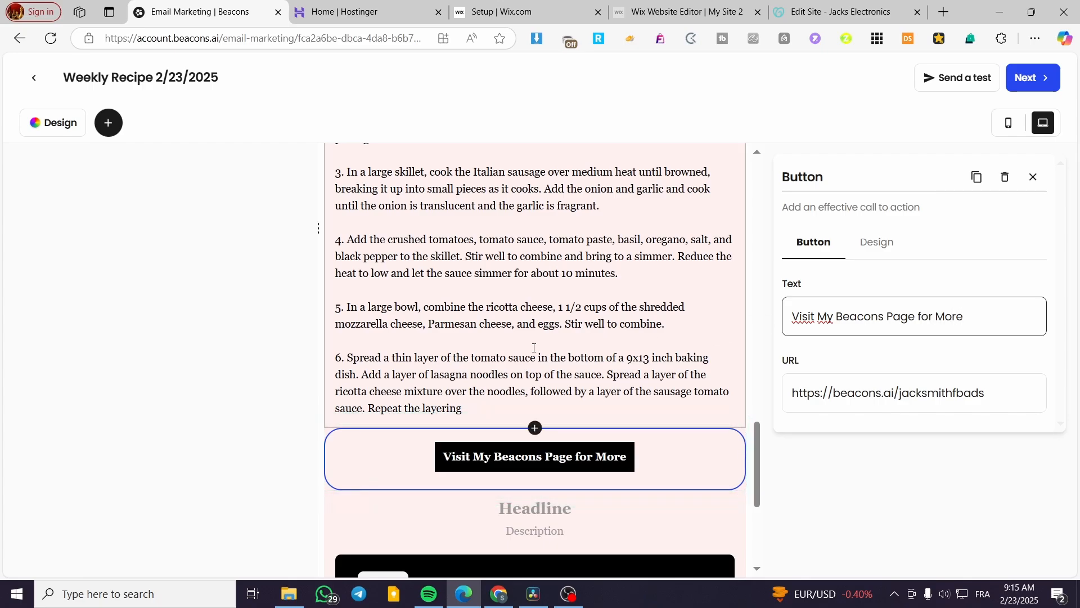
click(855, 370)
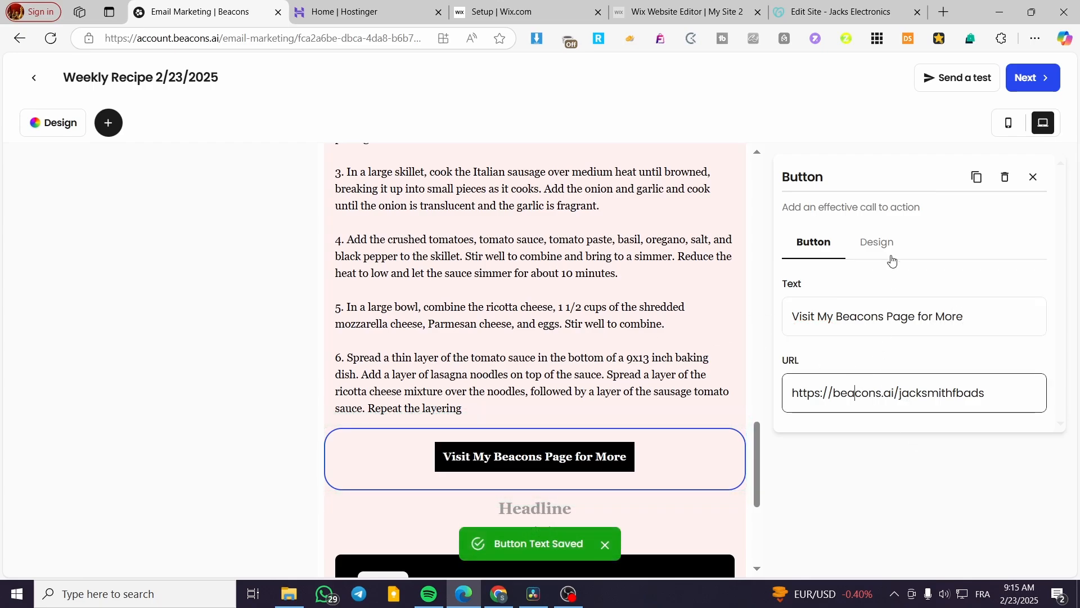
- Give the new button a fully rounded pill shape and an orange #fe9200 button color
click(861, 248)
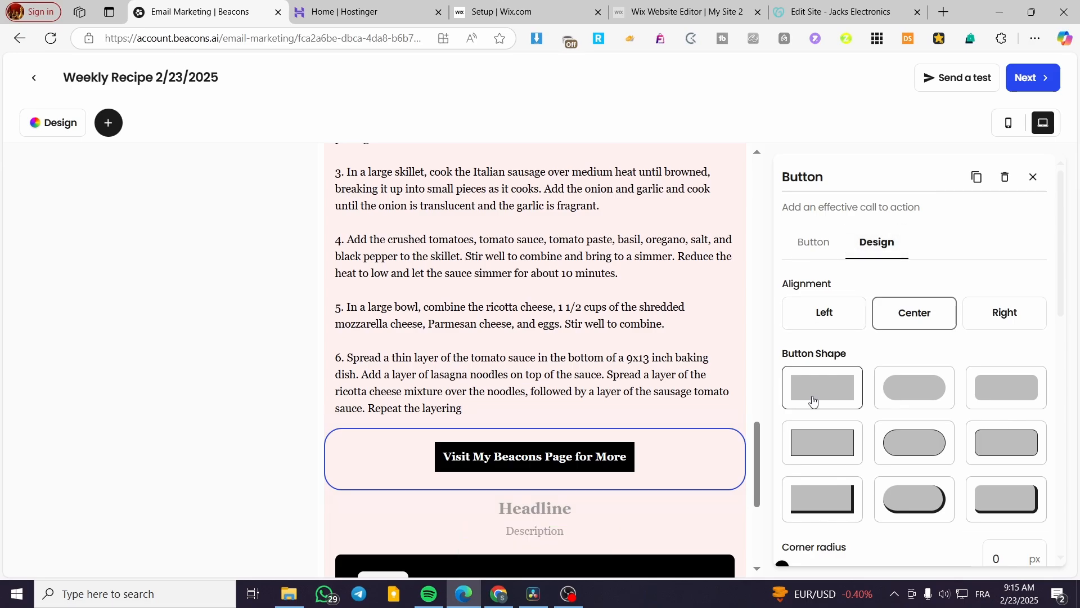
click(896, 452)
scroll(911, 429, down, 3)
scroll(913, 521, down, 5)
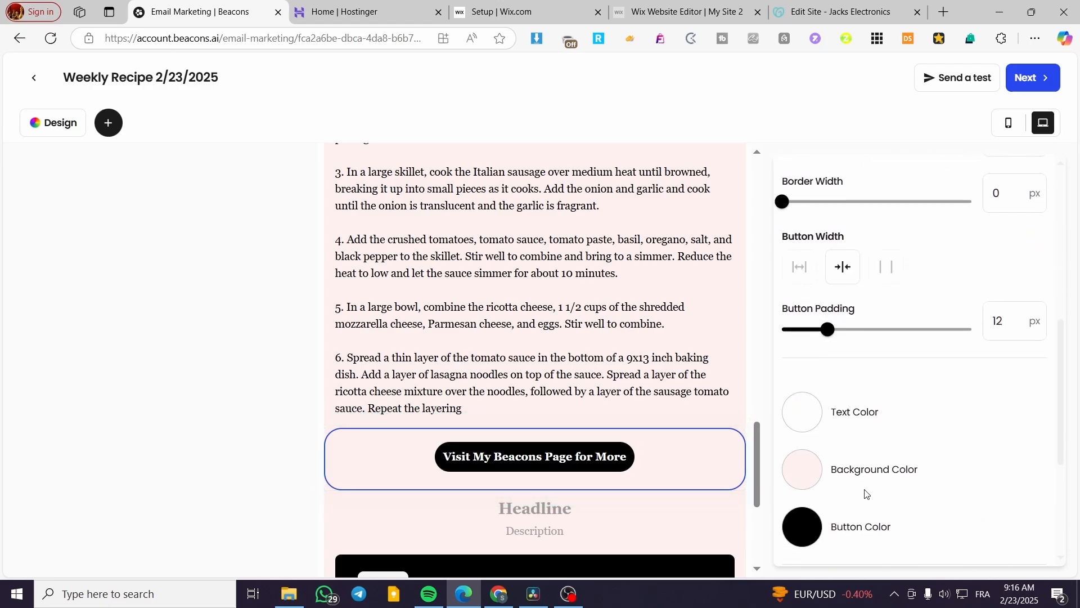
click(803, 526)
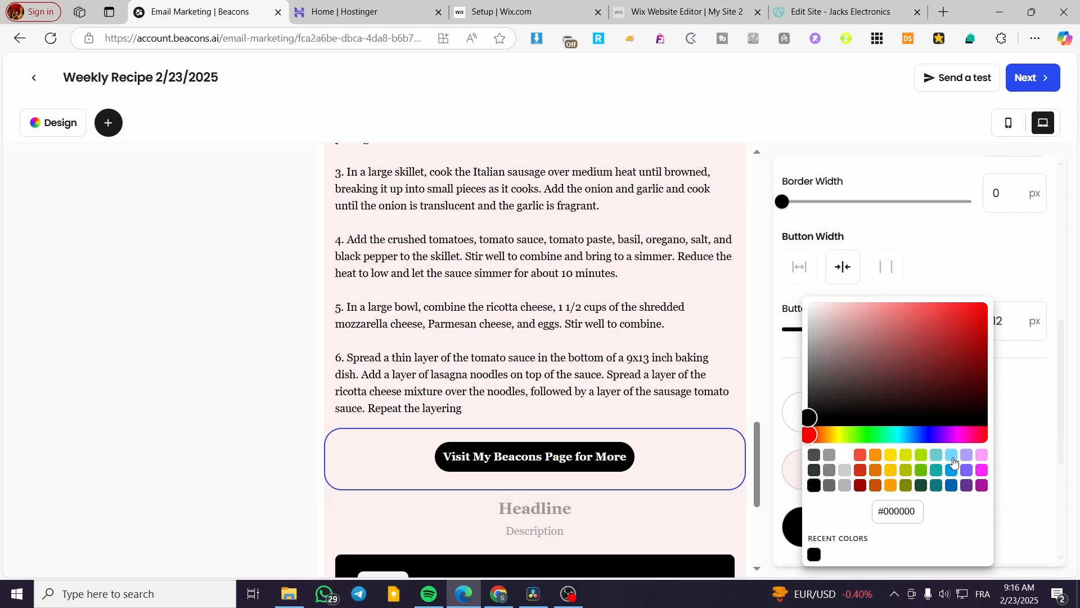
click(952, 456)
click(874, 457)
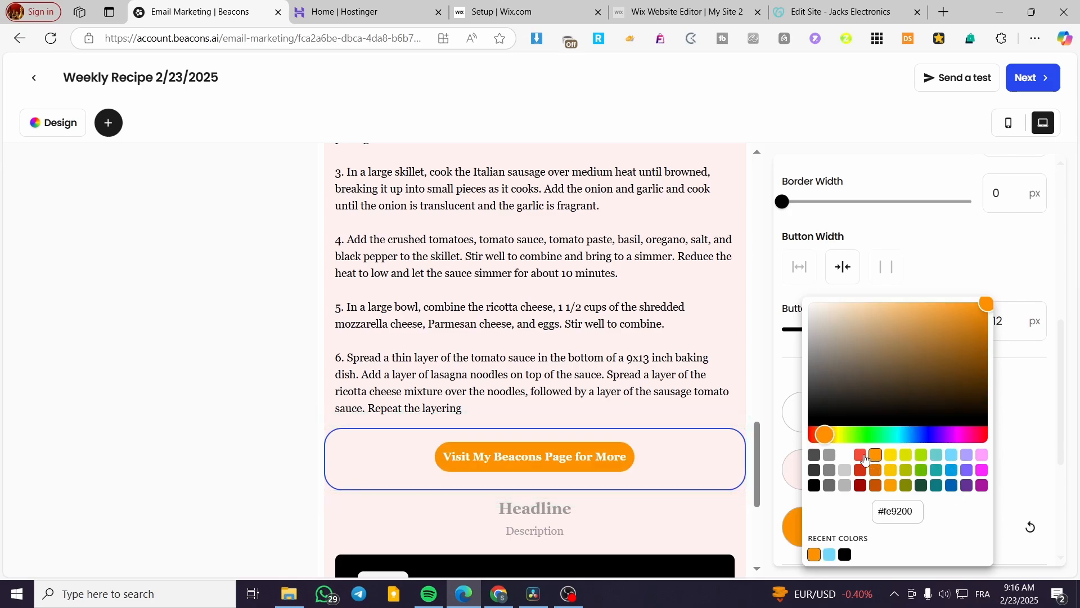
click(224, 437)
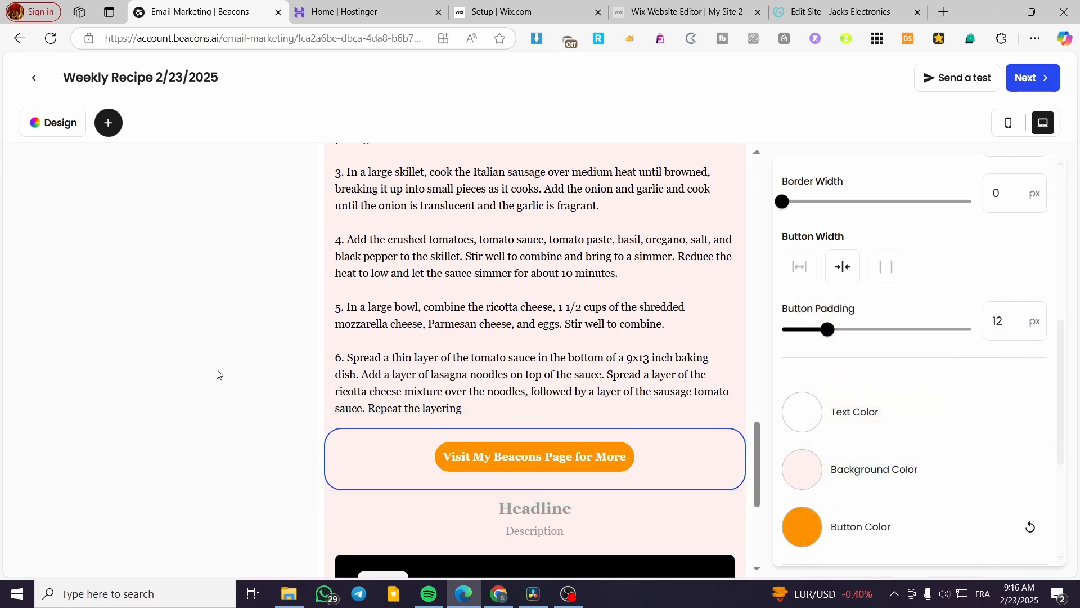
- Look back through the email from the new button up to the header and switch the preview to mobile view
scroll(787, 485, up, 6)
scroll(585, 467, up, 2)
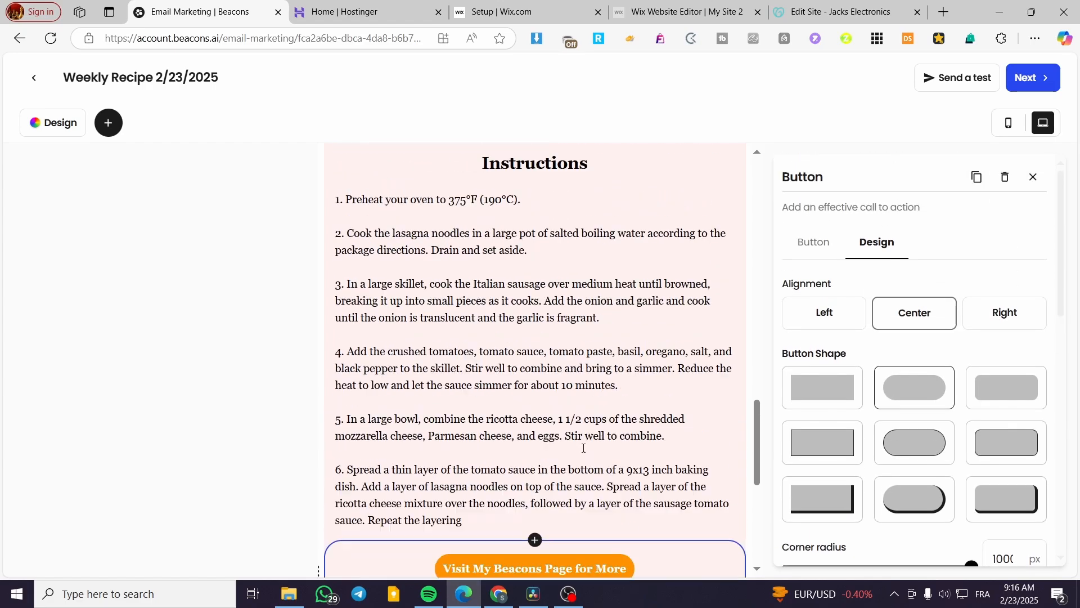
scroll(584, 448, down, 4)
scroll(608, 424, up, 15)
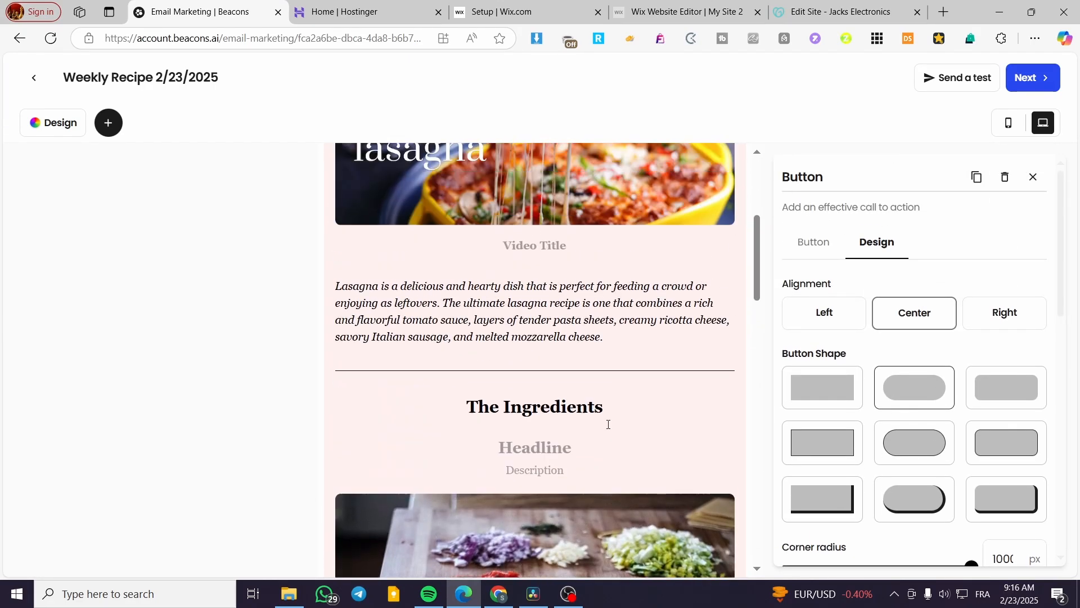
scroll(608, 425, up, 5)
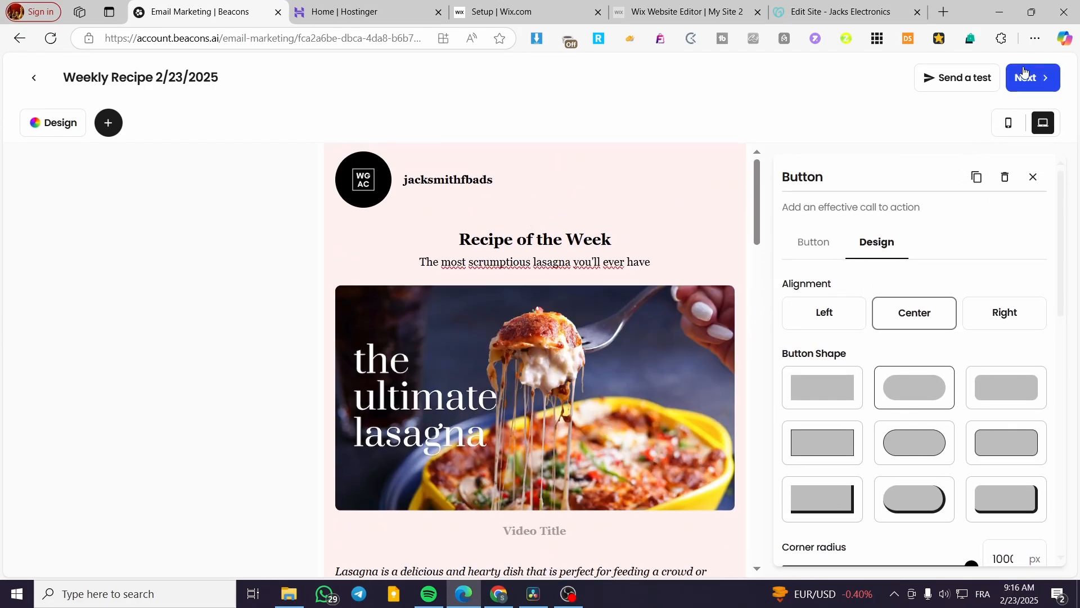
click(1008, 123)
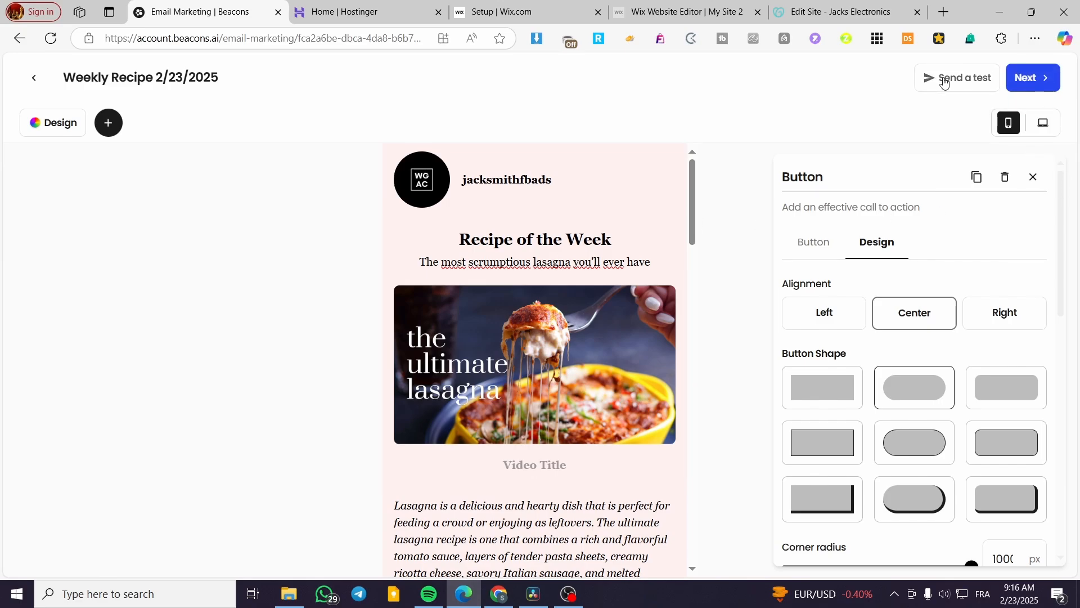
- Look at the test email dialog and the list of block types that can be added, closing both without changes
click(976, 80)
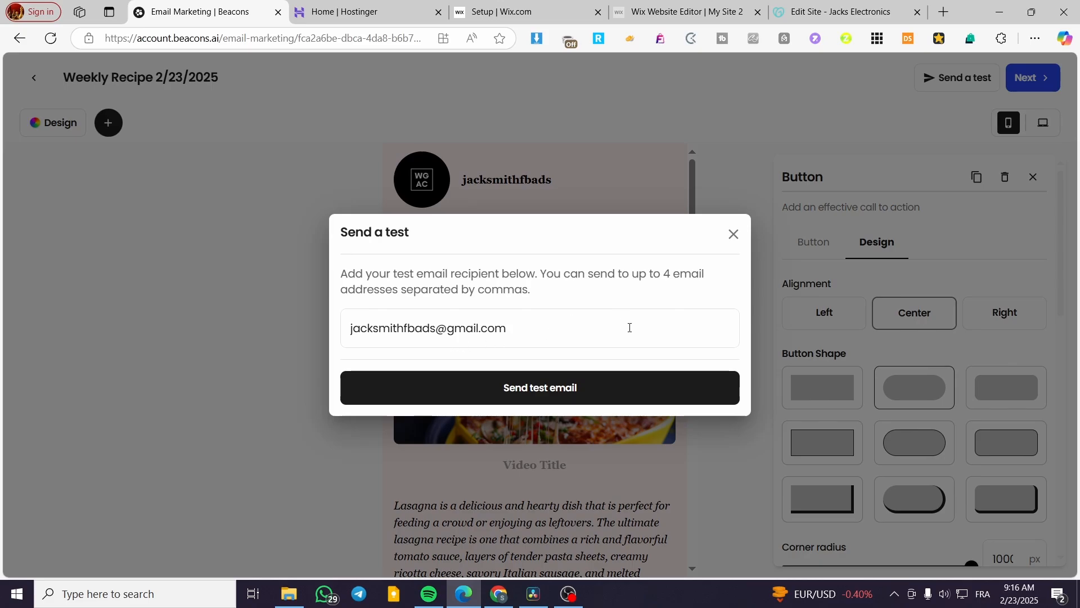
click(733, 234)
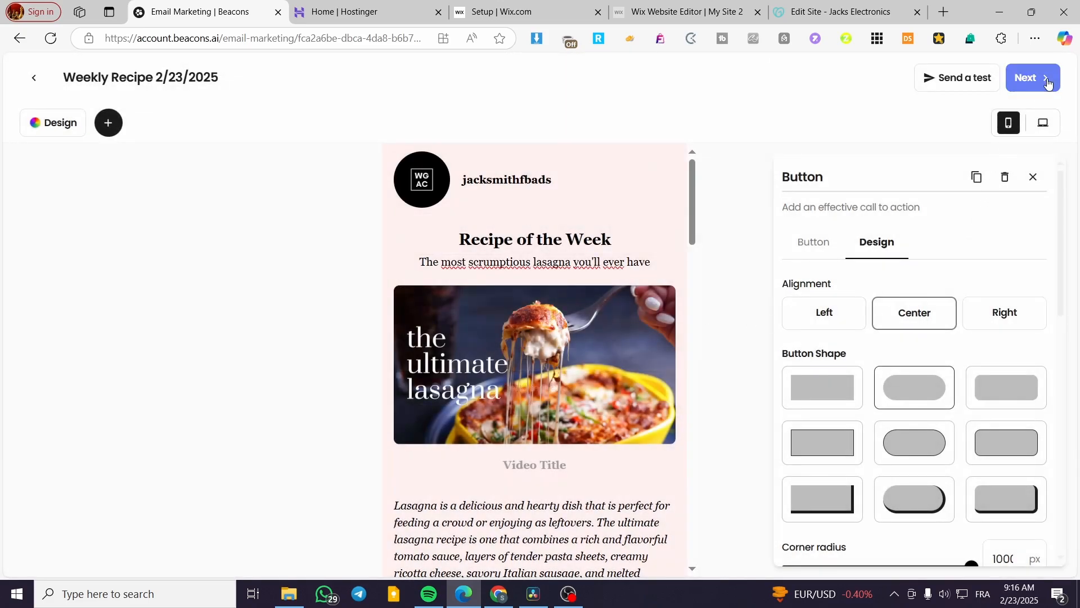
click(107, 122)
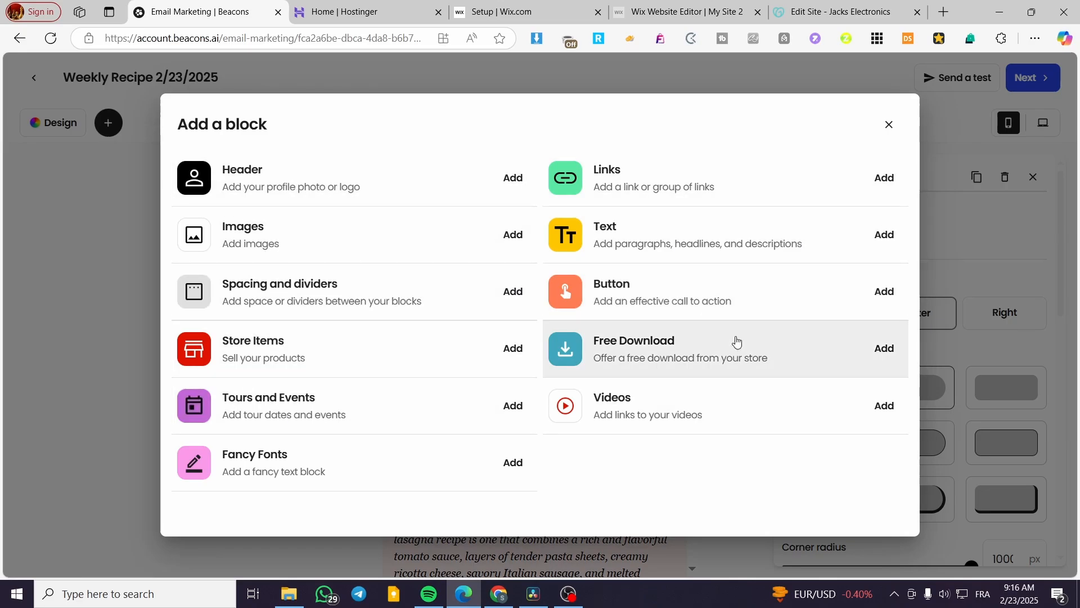
click(889, 124)
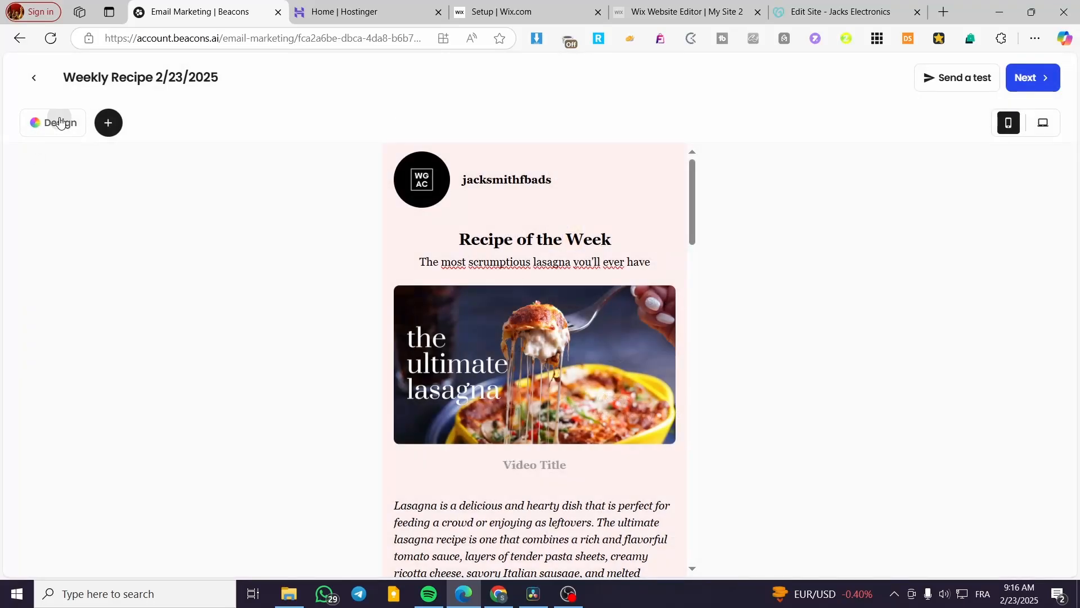
- Review the email's overall design settings, including color palettes, custom colors and the available fonts
click(54, 122)
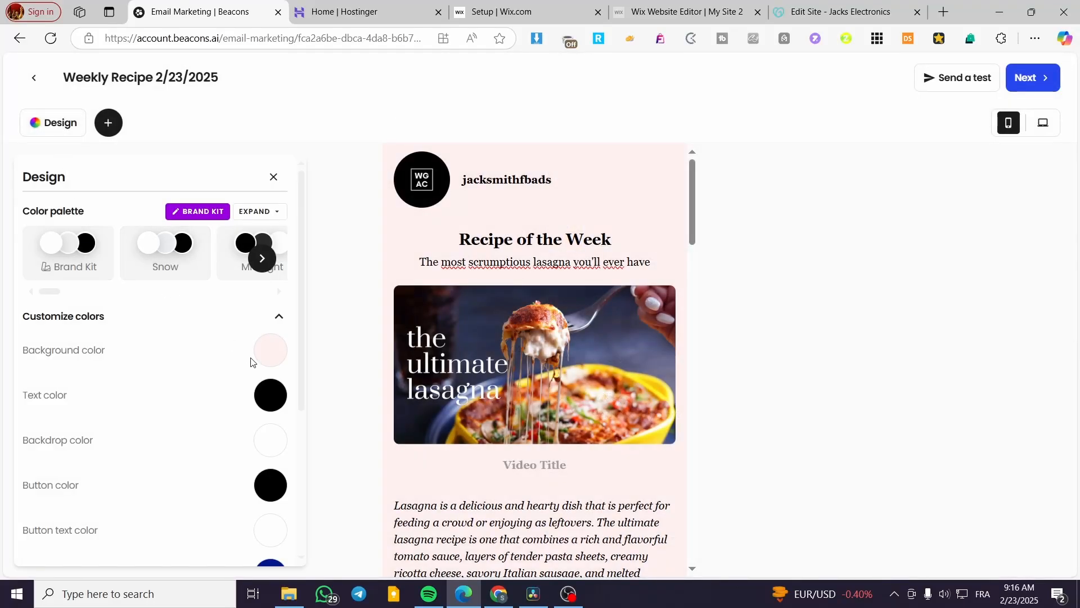
scroll(274, 323, down, 4)
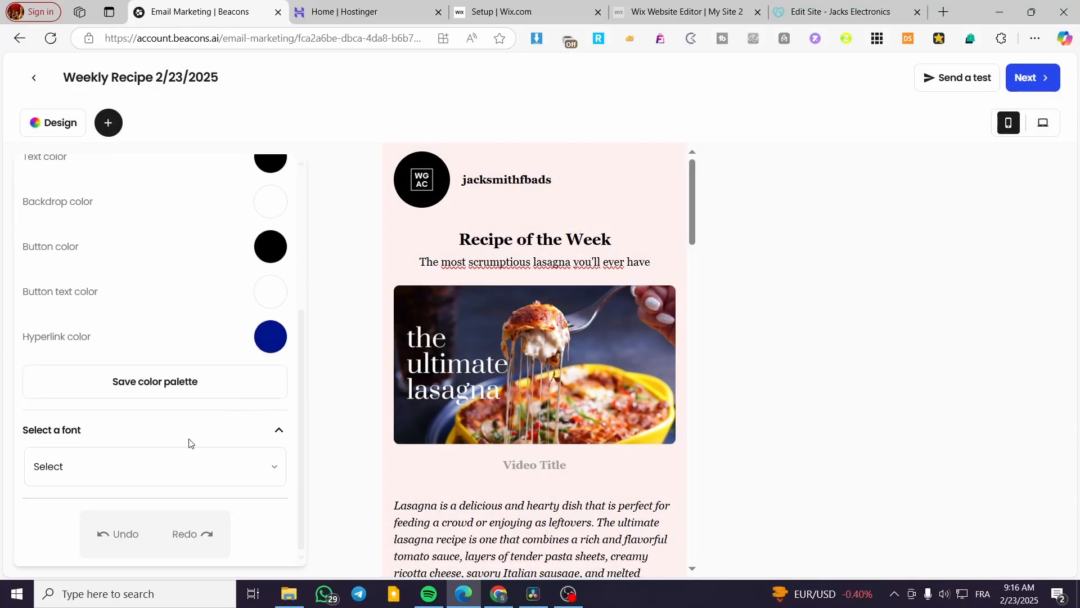
click(187, 476)
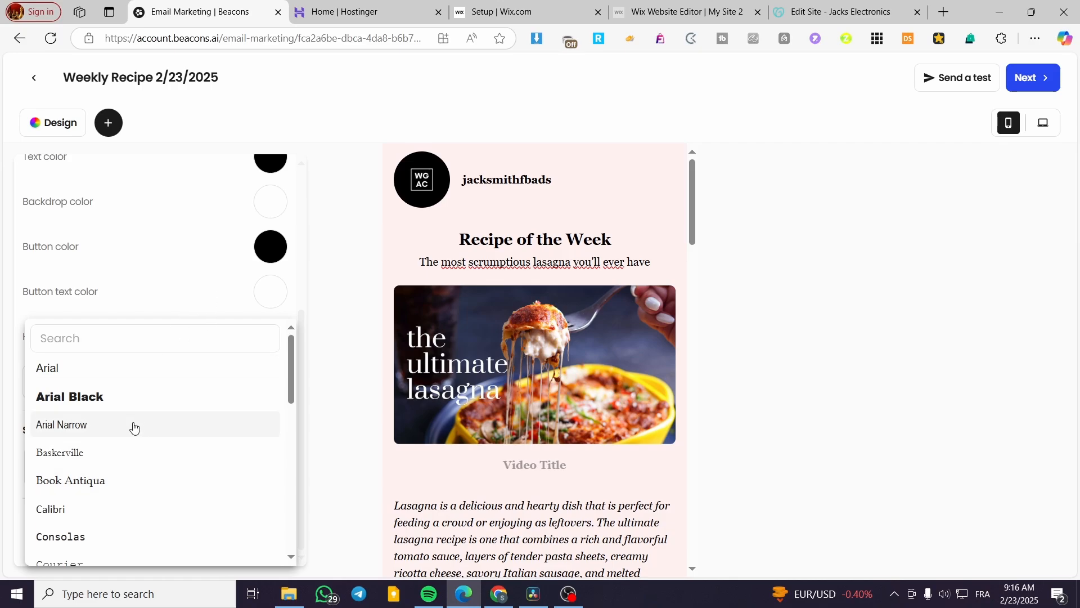
scroll(143, 427, down, 1)
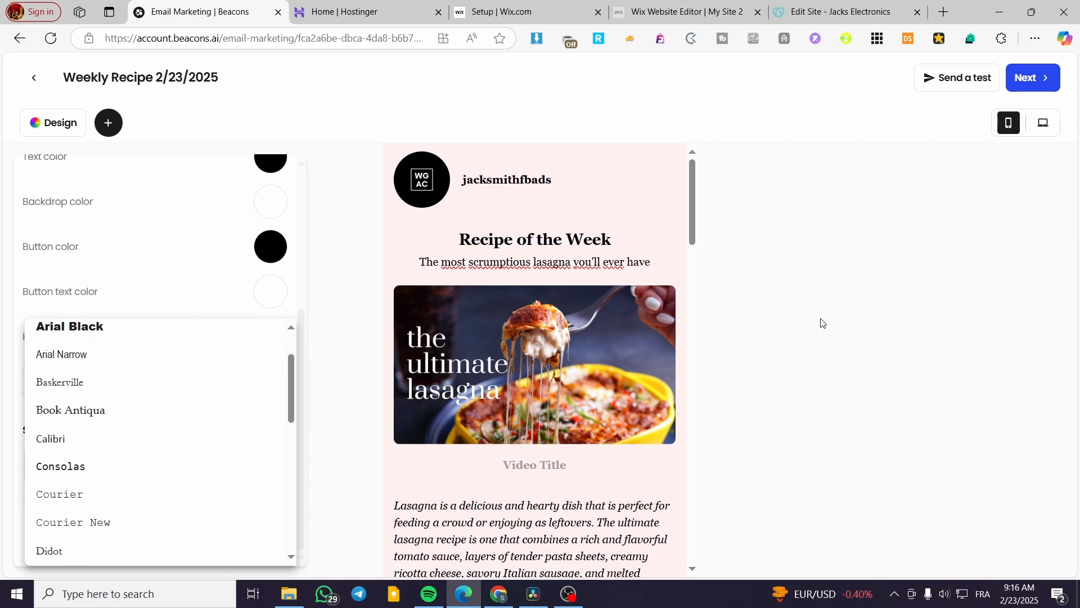
click(761, 258)
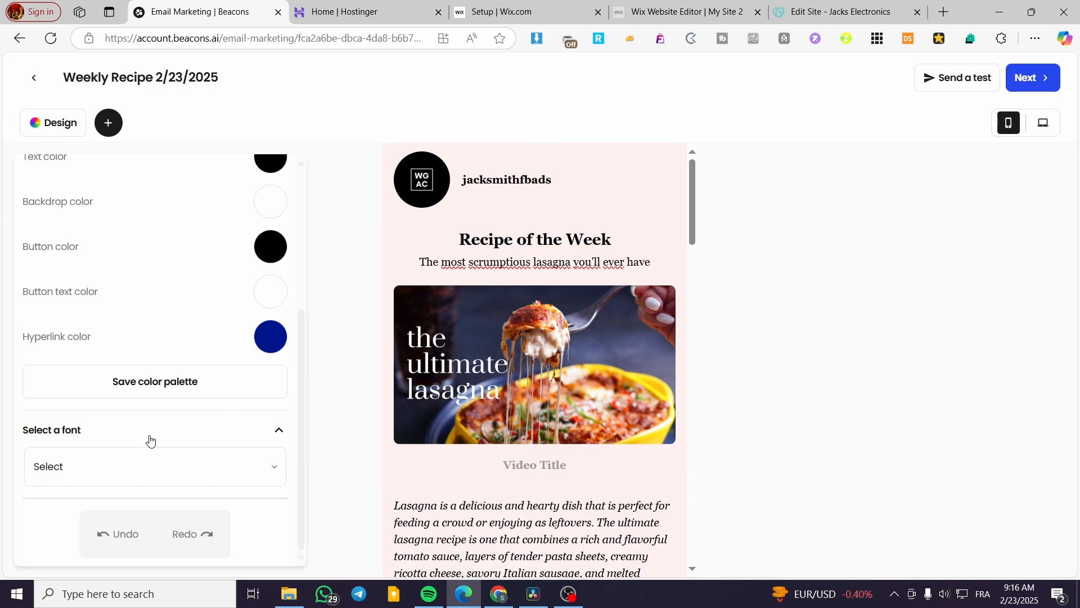
- Proceed to the sending setup, enter "cx" as both subject line and preview line, and continue to the recipients
click(1025, 78)
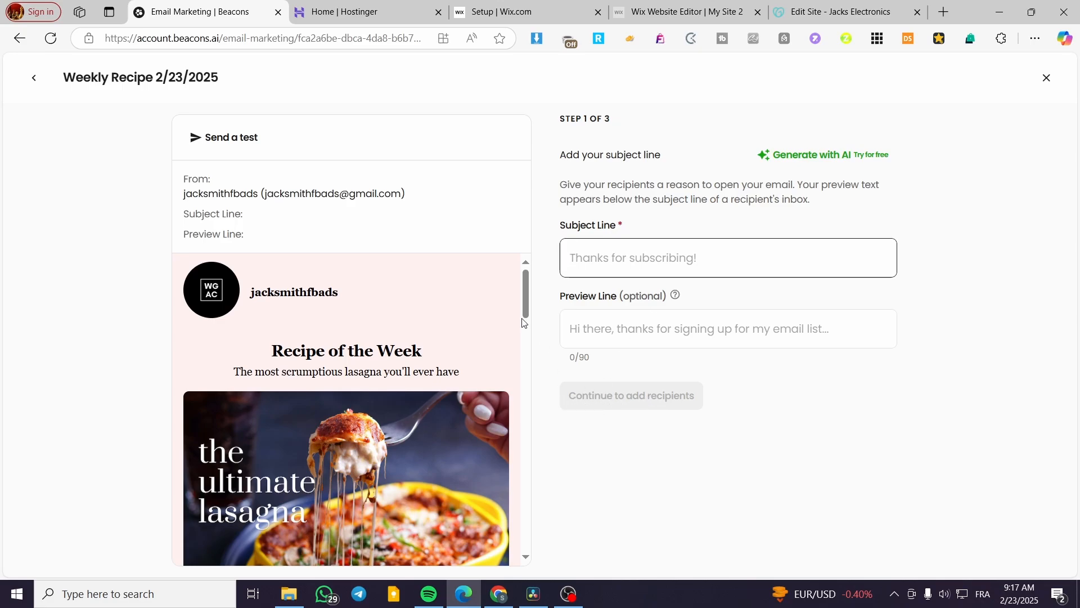
text(cx)
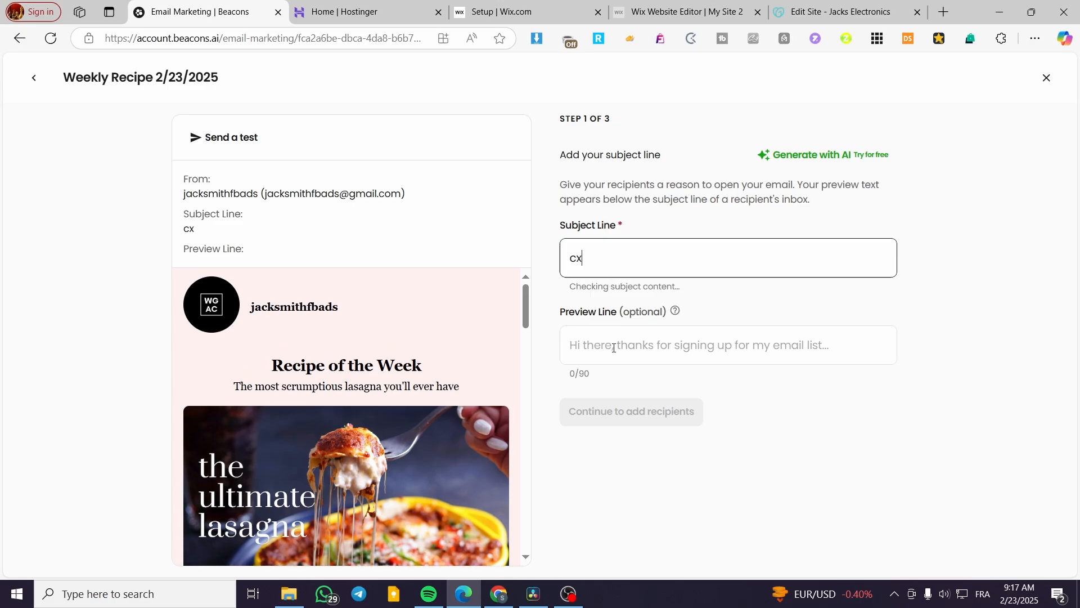
click(613, 319)
text(cx)
click(628, 406)
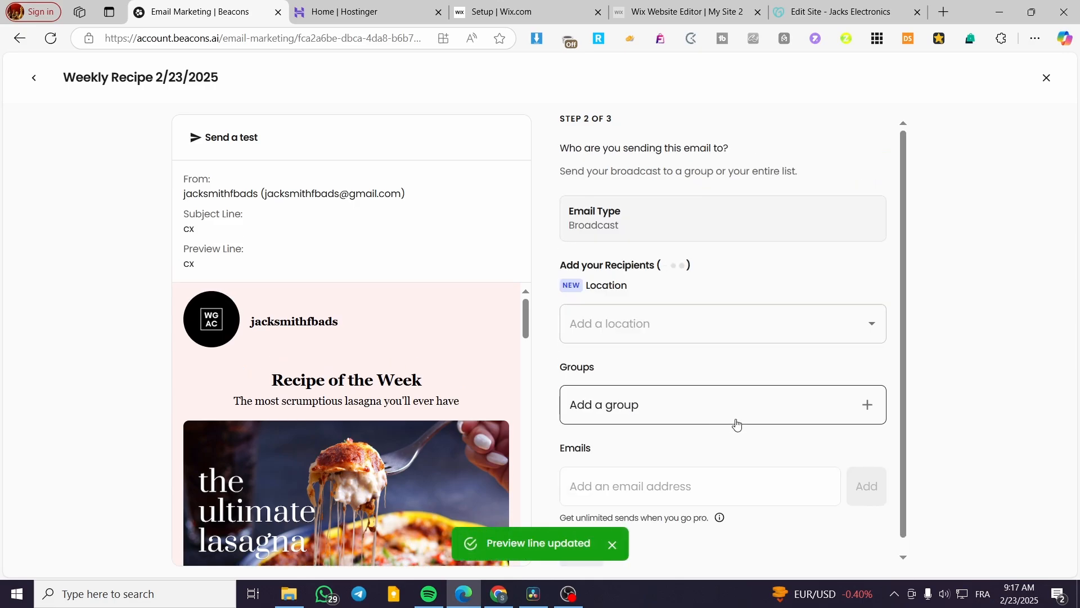
- Check the location filter for recipients and add the All subscribers group to the broadcast
scroll(595, 290, down, 1)
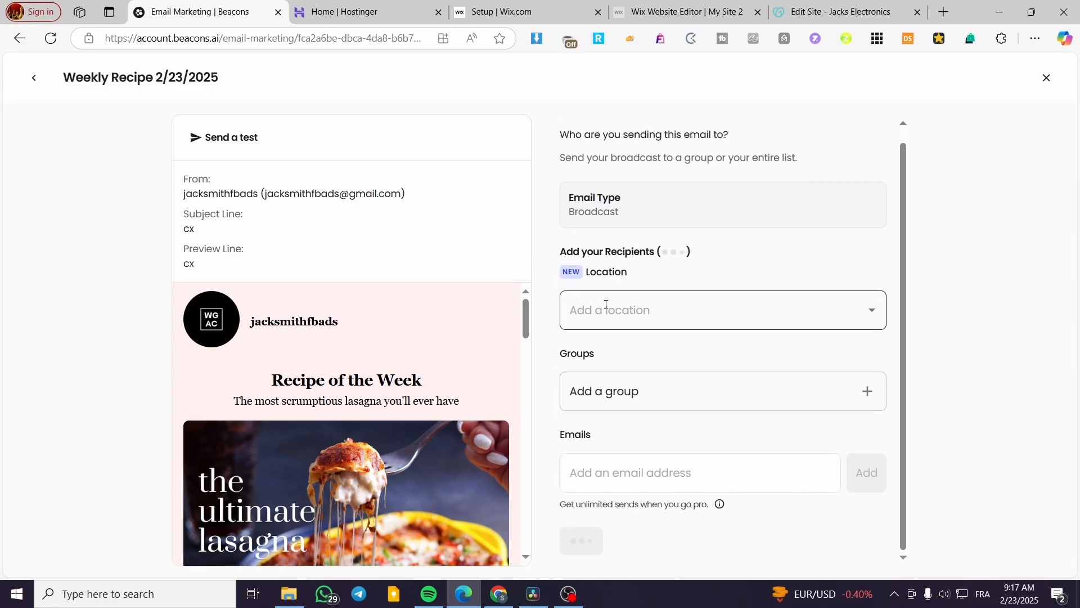
click(831, 313)
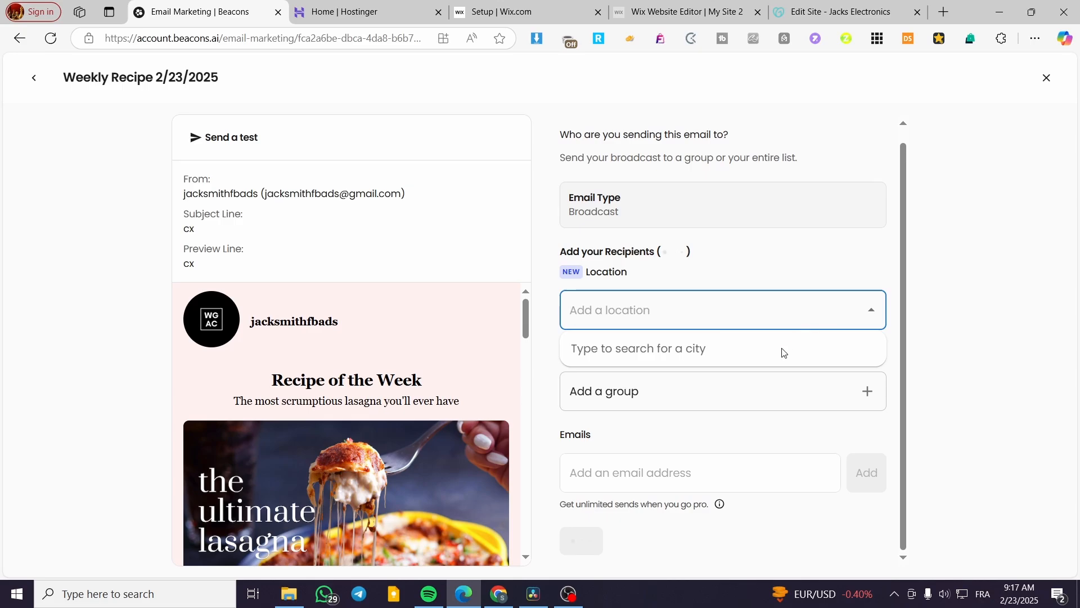
click(608, 388)
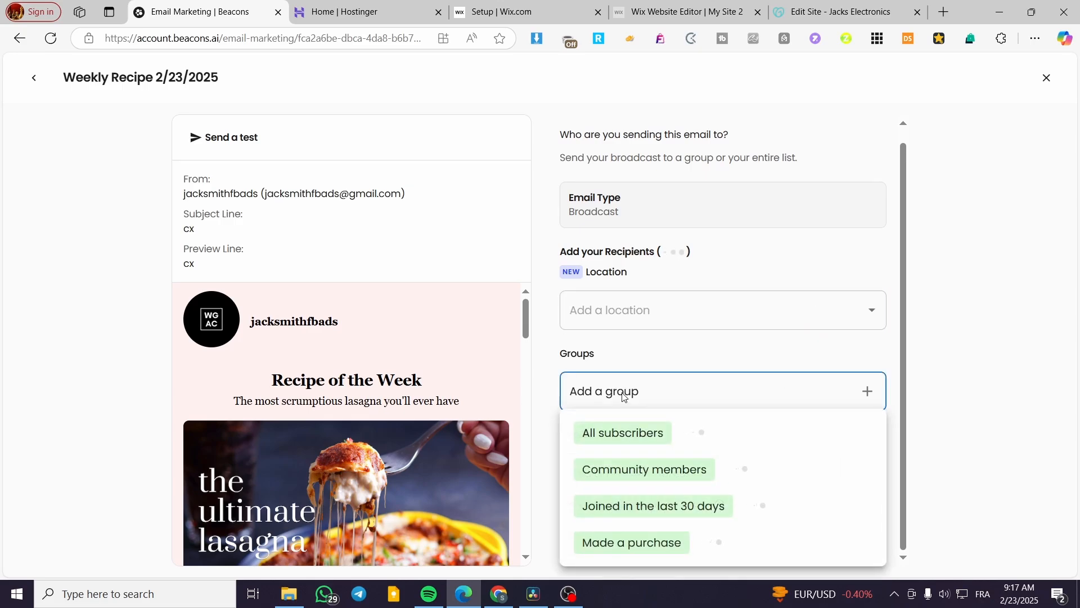
click(678, 430)
click(951, 365)
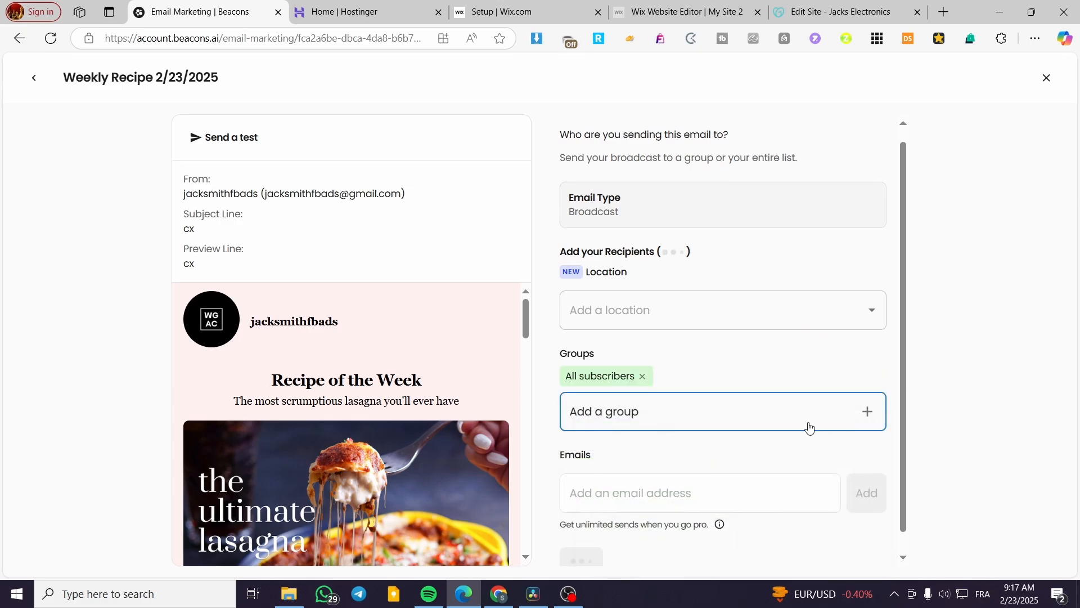
scroll(685, 480, down, 1)
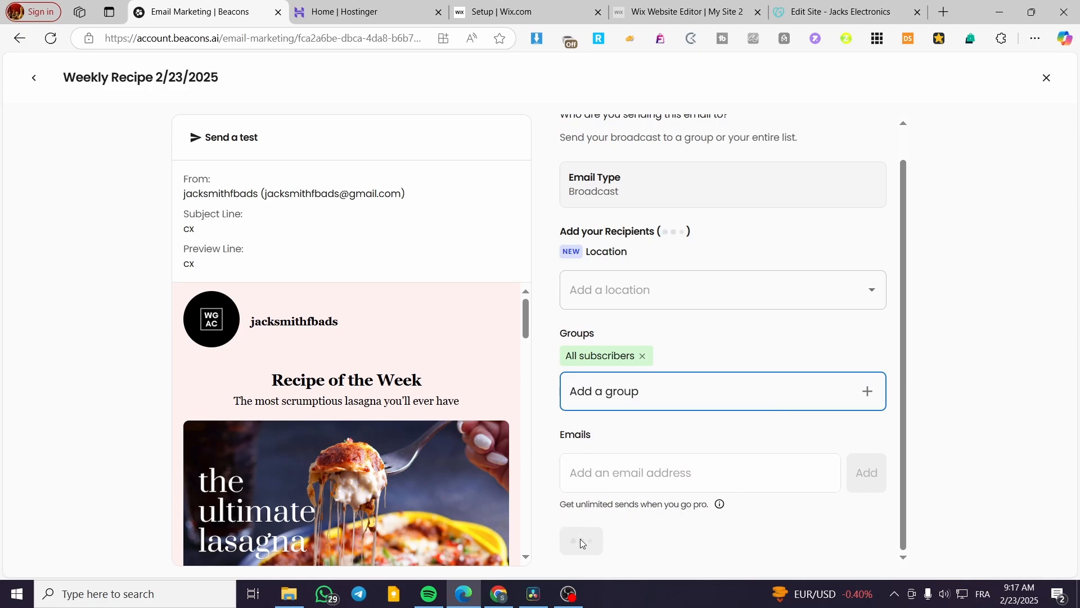
- Leave the broadcast's recipient setup and email editor, returning to the Email Broadcasts list
scroll(589, 539, up, 2)
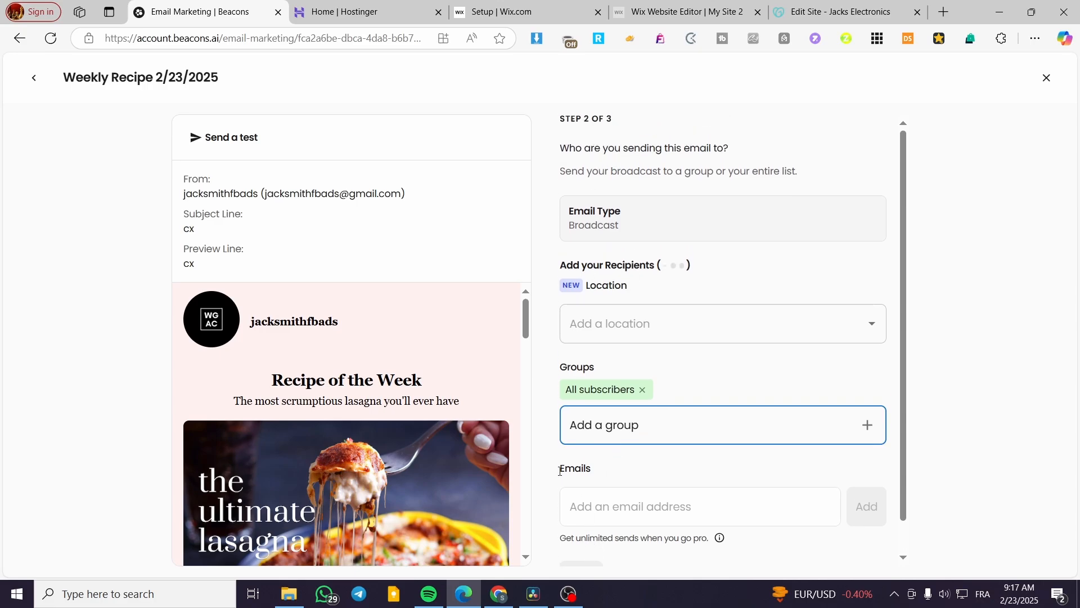
scroll(702, 460, down, 2)
click(979, 429)
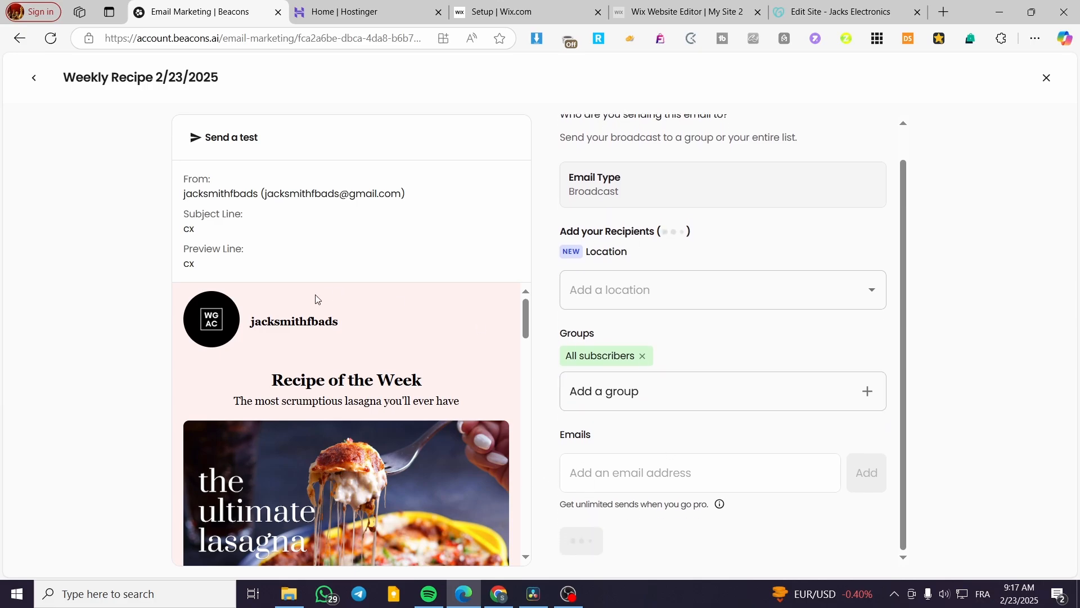
click(38, 79)
click(35, 78)
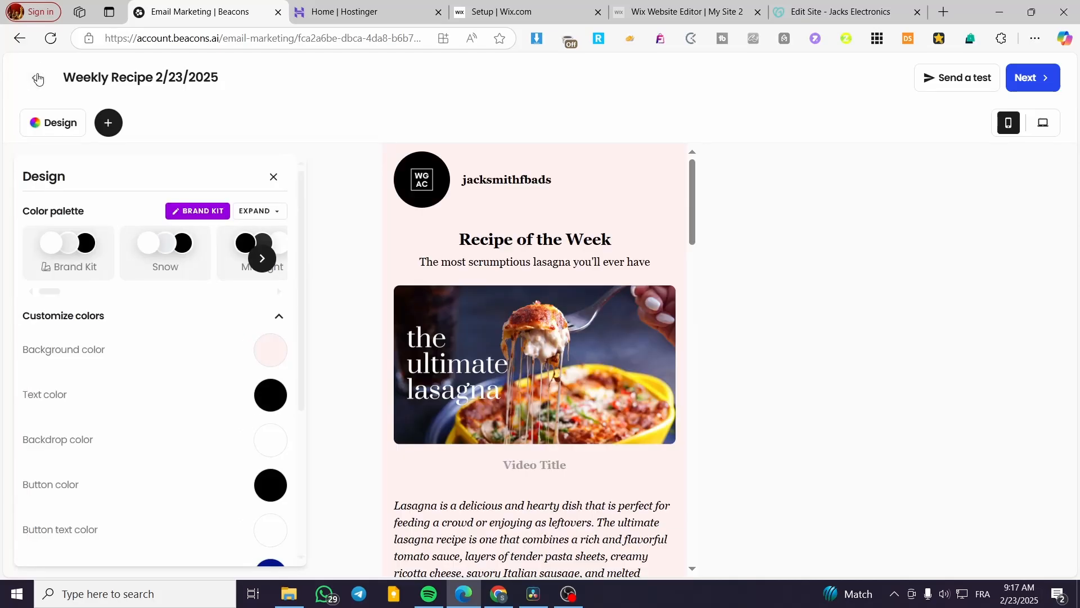
click(33, 80)
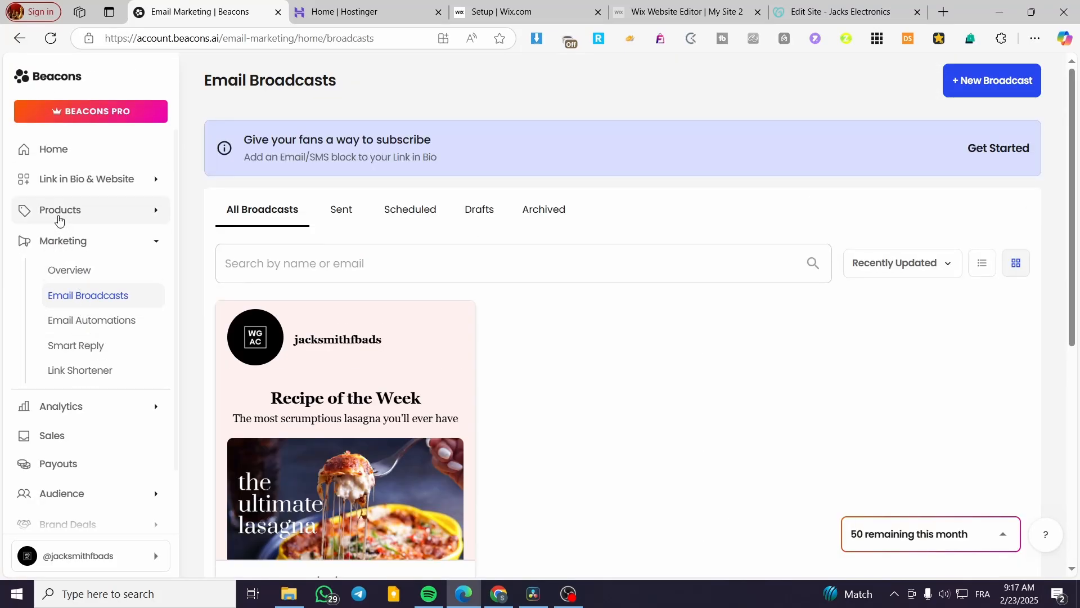
- Look in on My Products, and turn on the display of the Email Signup block on the Link in Bio page
click(87, 209)
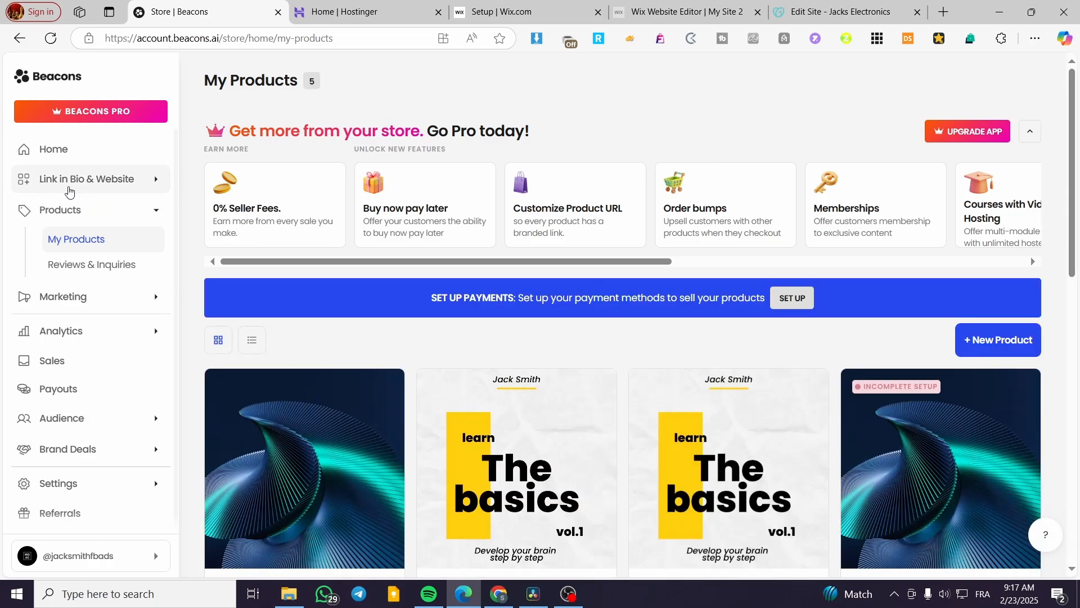
click(70, 192)
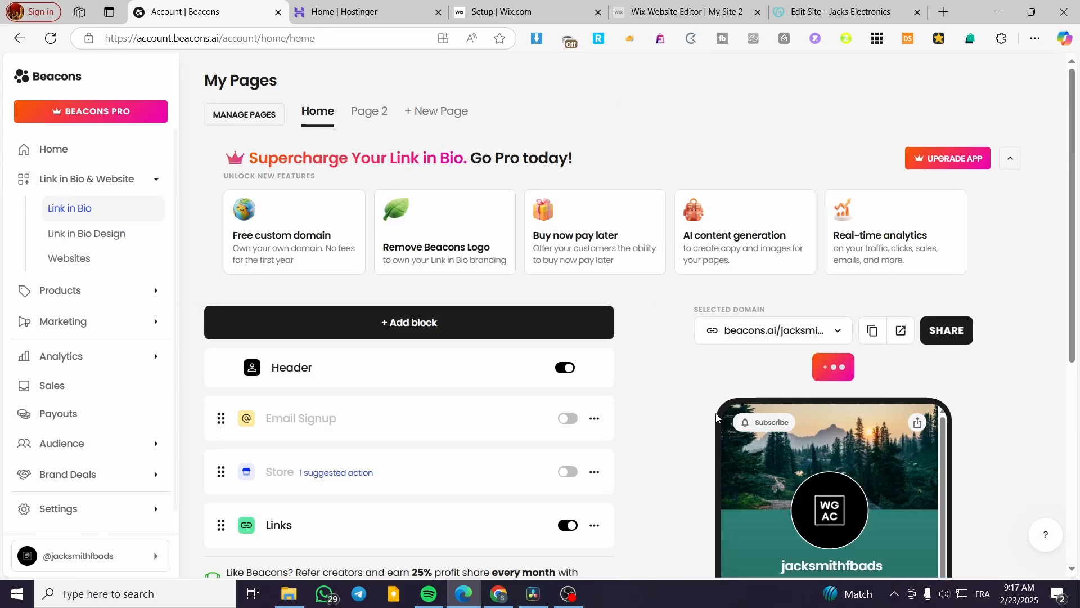
scroll(562, 377, down, 5)
scroll(376, 248, up, 3)
click(565, 278)
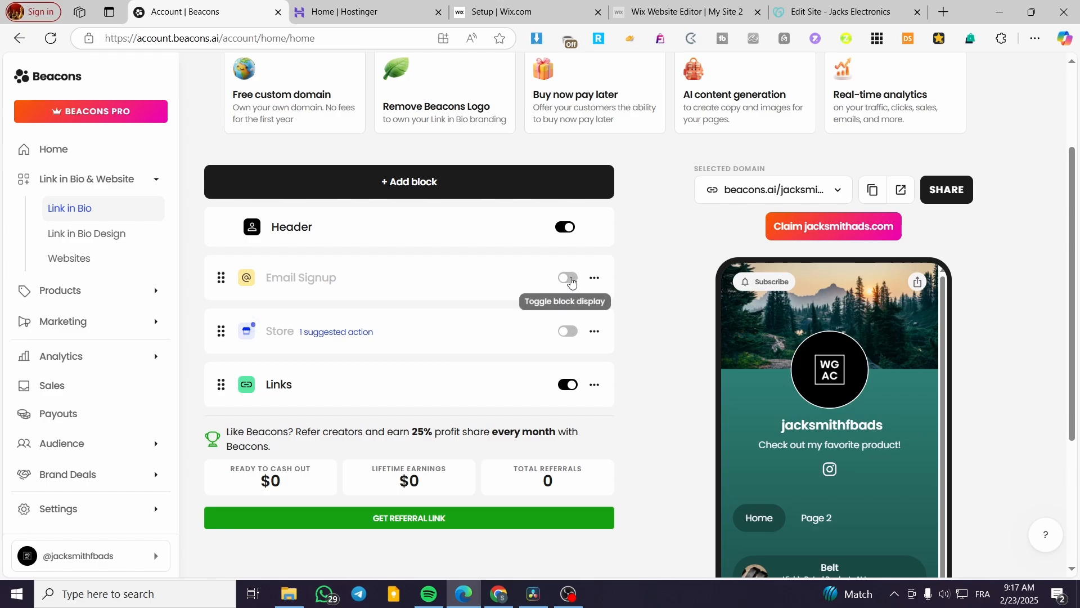
scroll(887, 506, down, 3)
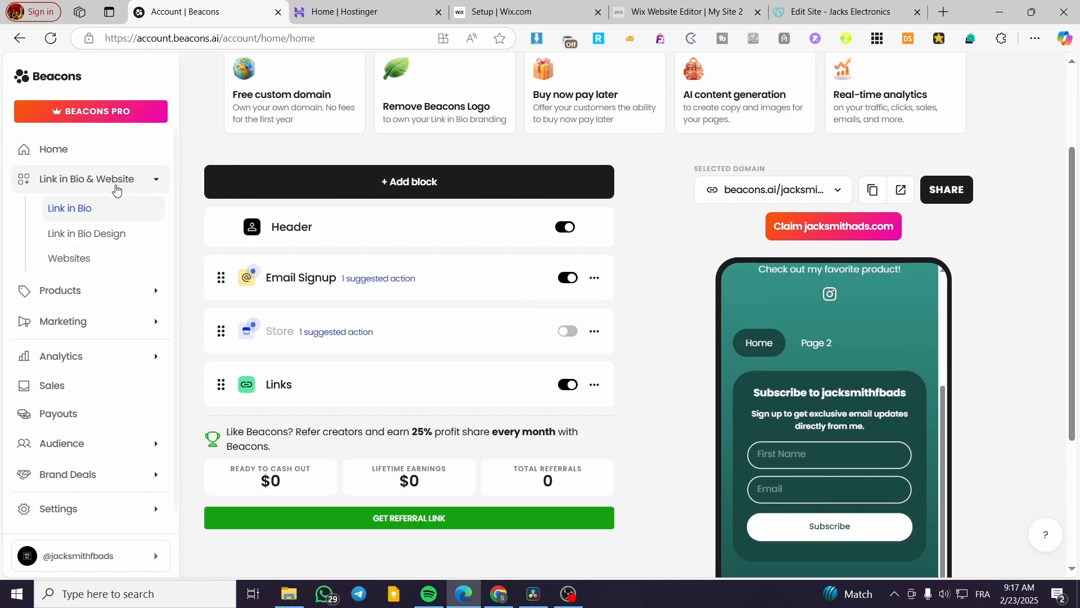
- Open the list of websites under Link in Bio & Website to view the published site
click(116, 190)
click(115, 194)
click(89, 260)
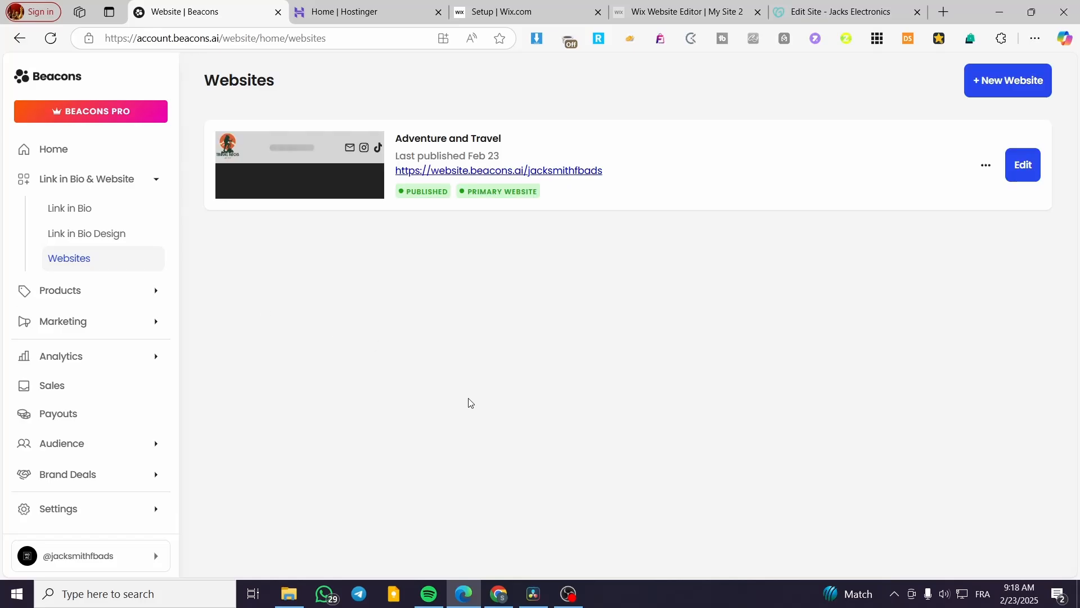
- View the Home dashboard and open the Members page of the Audience section
click(59, 150)
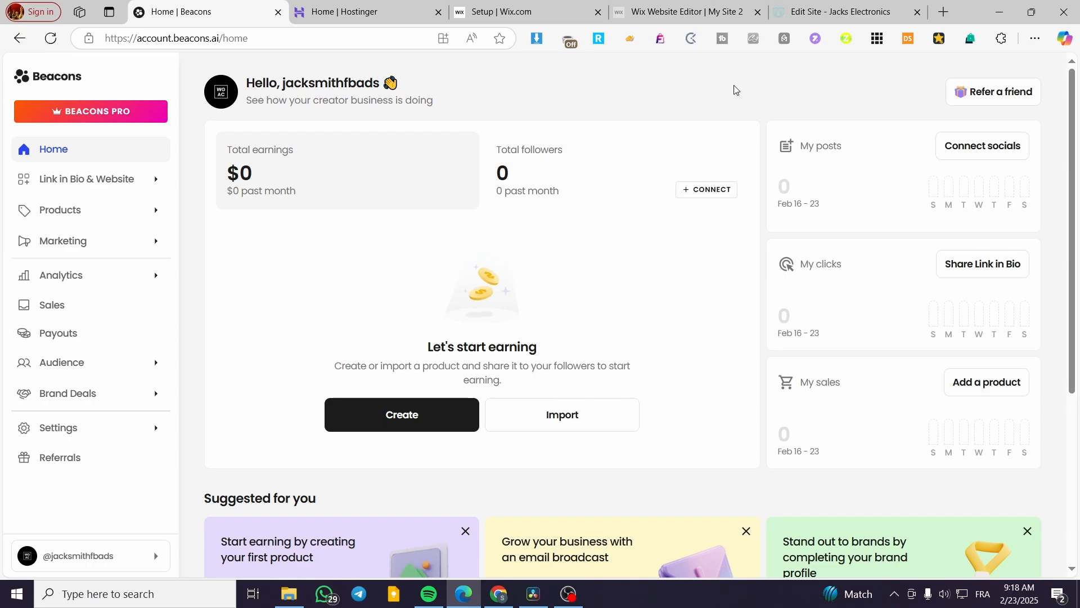
click(99, 364)
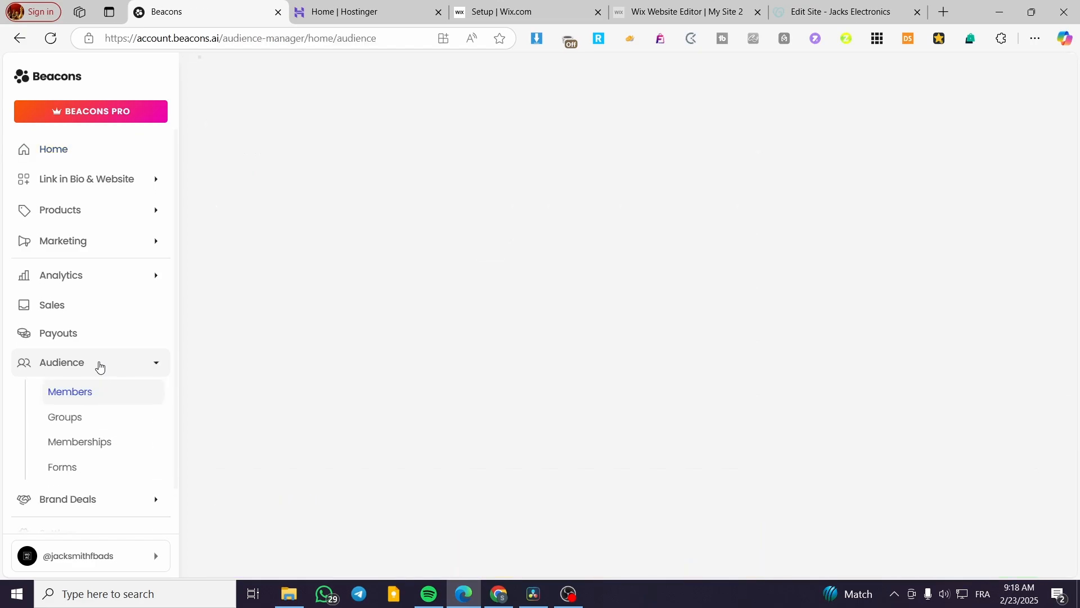